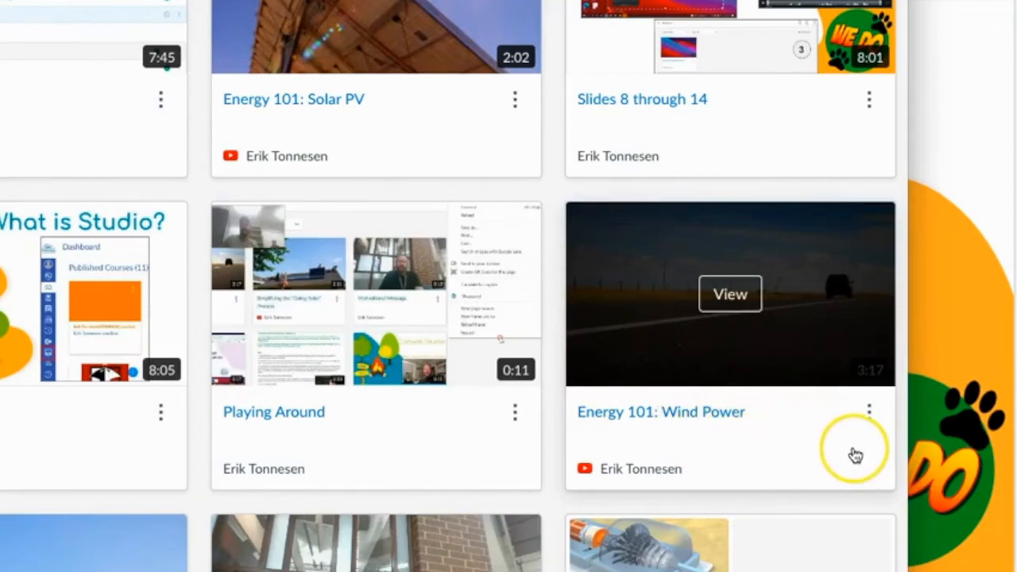
- Create a quiz from the "Energy 101: Wind Power" video and title it "Video Quiz Example"
click(869, 413)
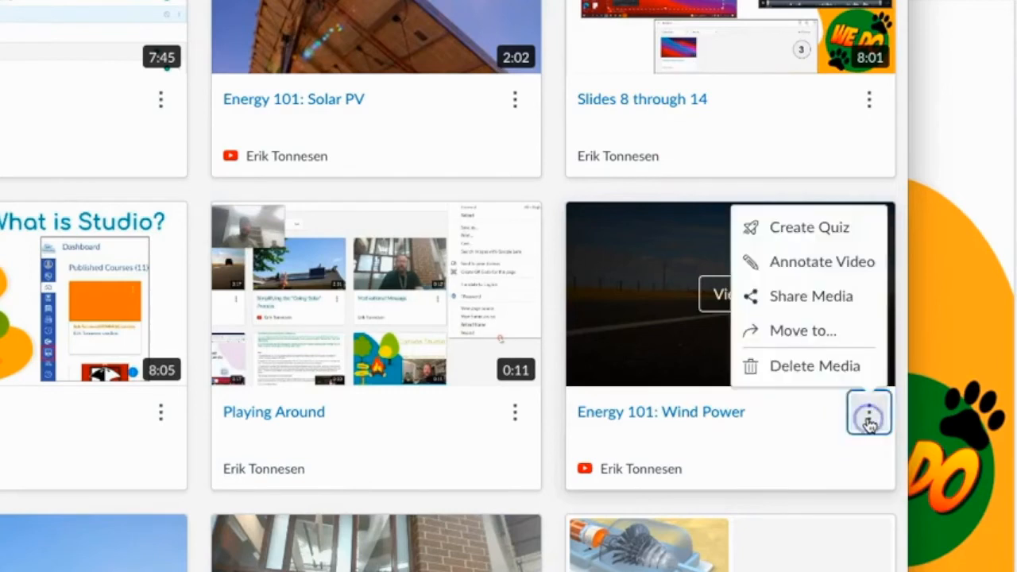
click(788, 241)
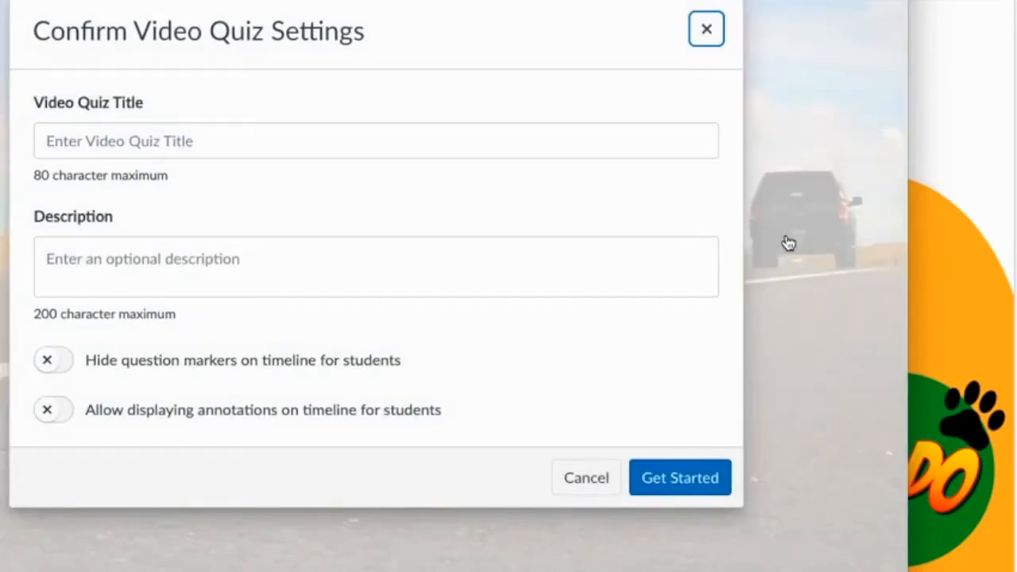
click(275, 132)
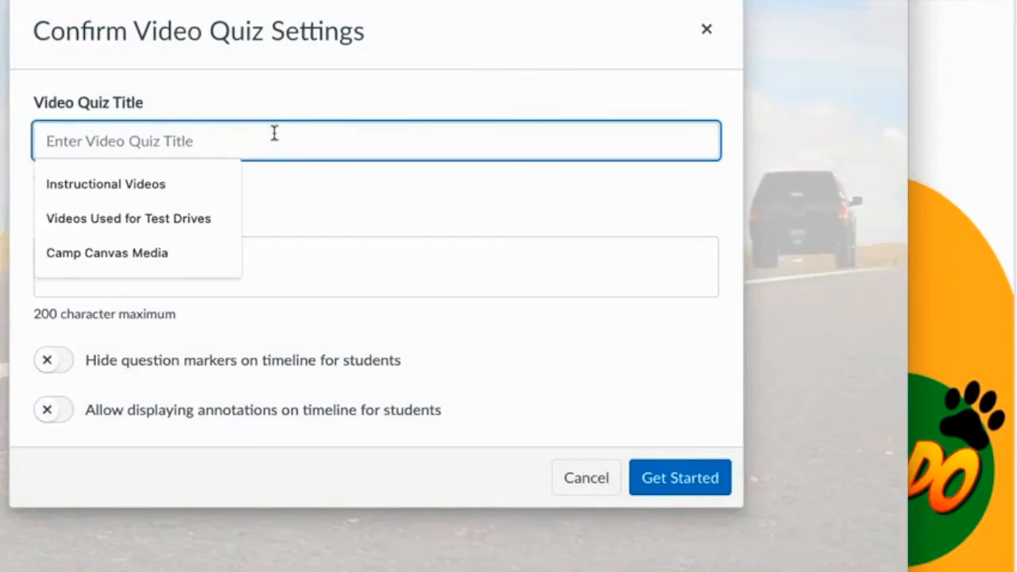
text(Video Qui)
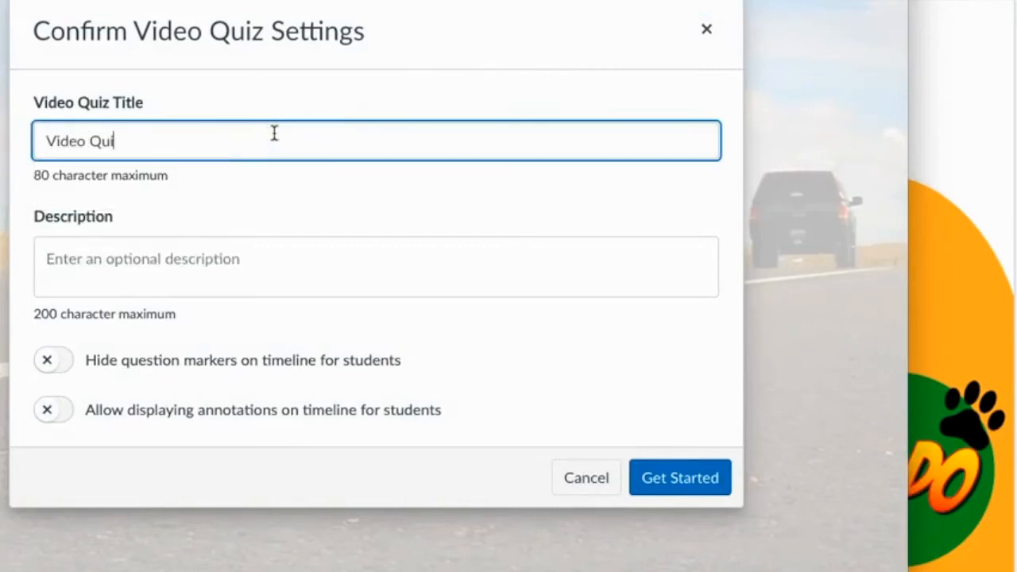
text(z Example)
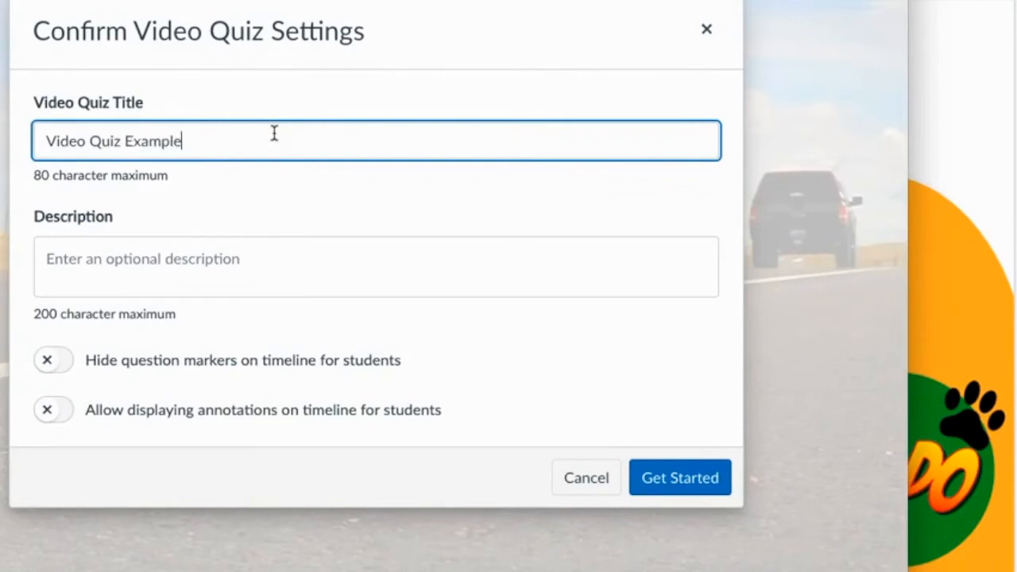
- Enter the quiz description "This is a video quiz for demo purposes." and start building the quiz
click(255, 271)
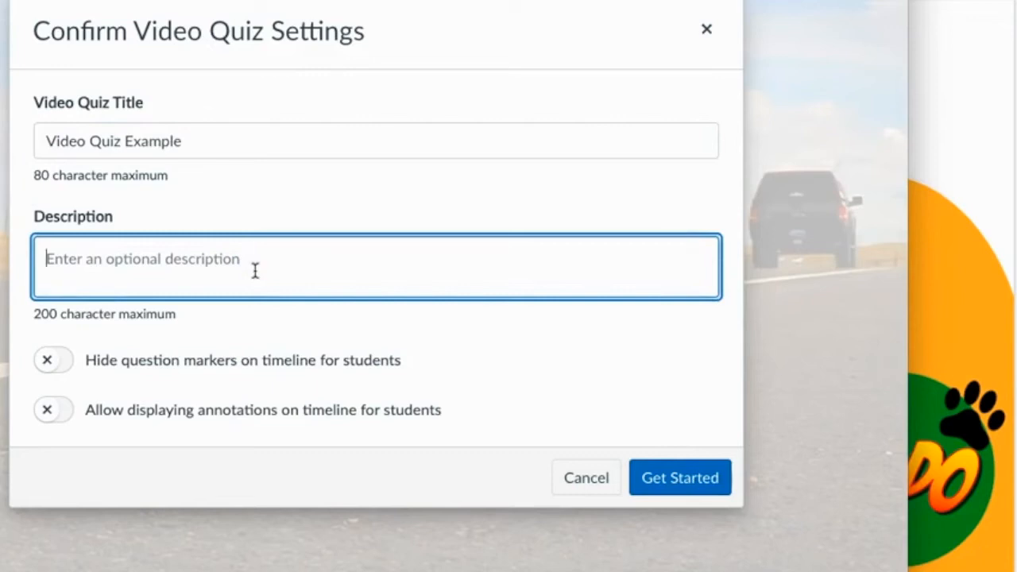
text(This is a v)
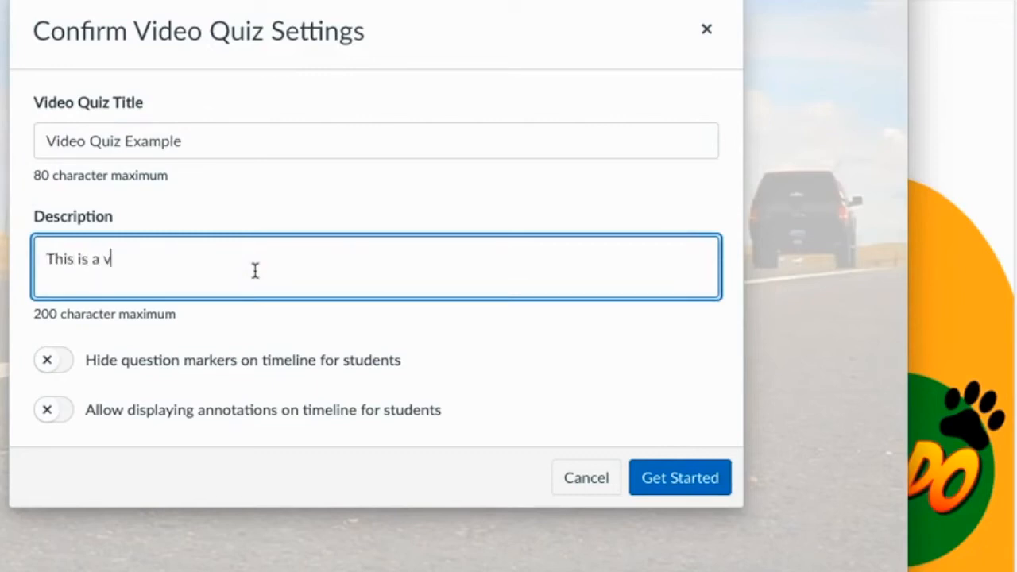
text(ideo quiz for demo pu)
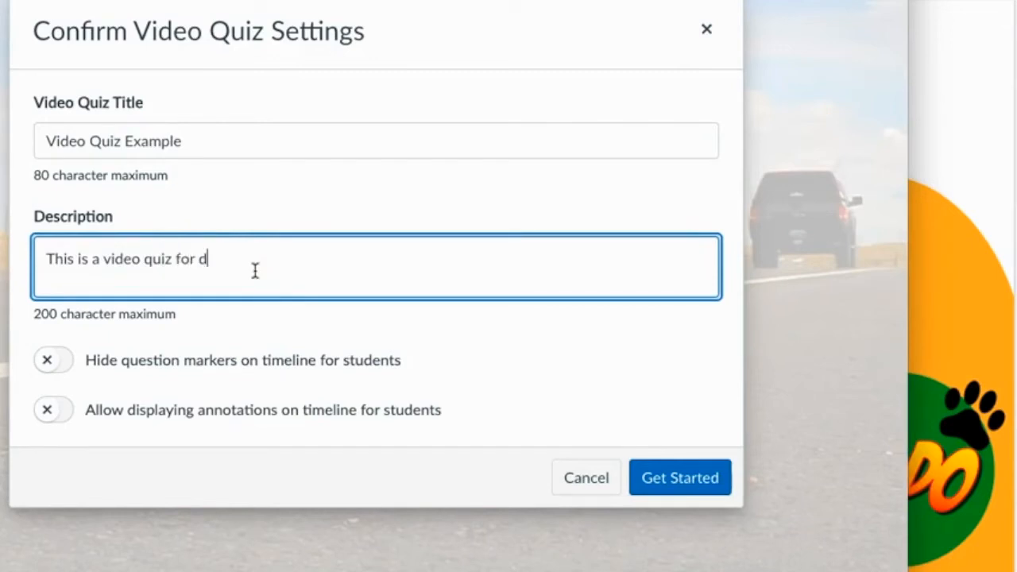
text(rposes.)
click(260, 298)
click(510, 366)
click(671, 478)
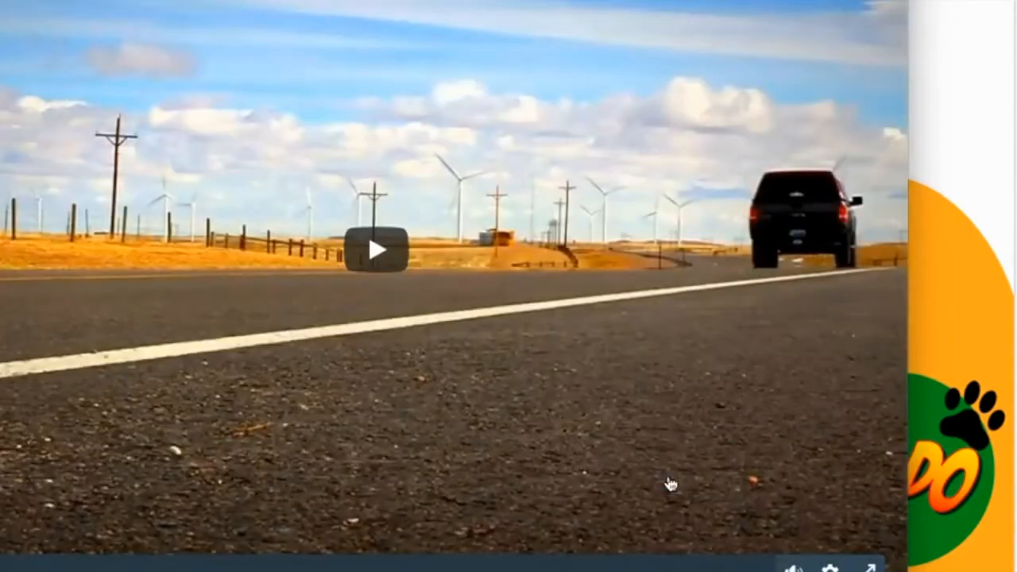
- Play the quiz video and pause it at 0:08
click(662, 452)
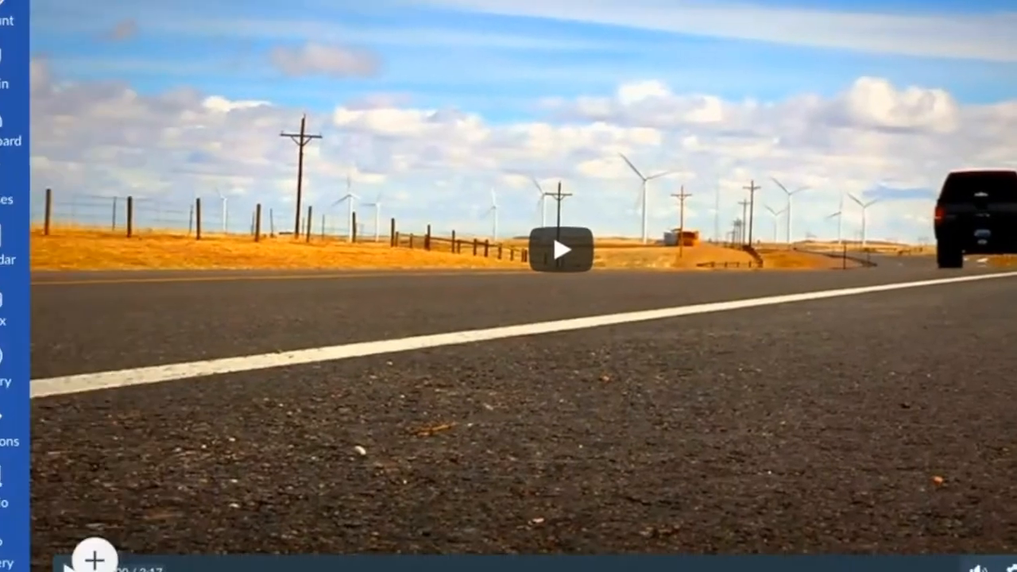
click(488, 38)
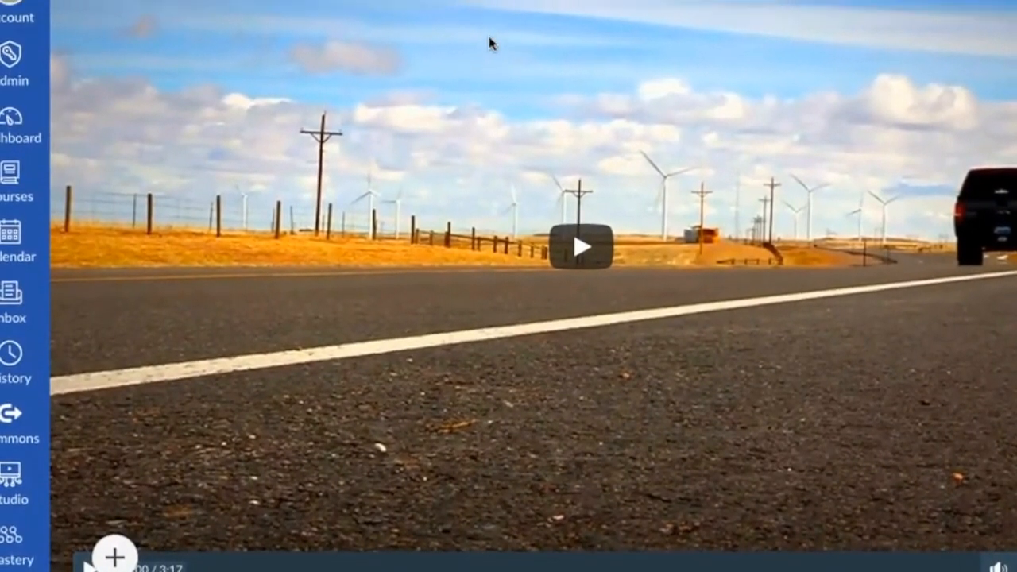
click(280, 326)
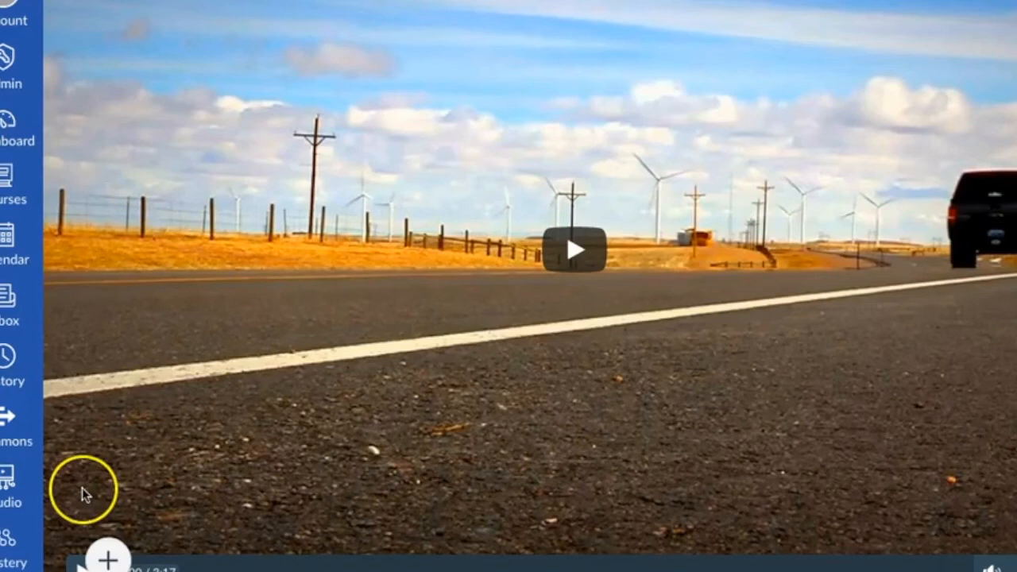
click(77, 564)
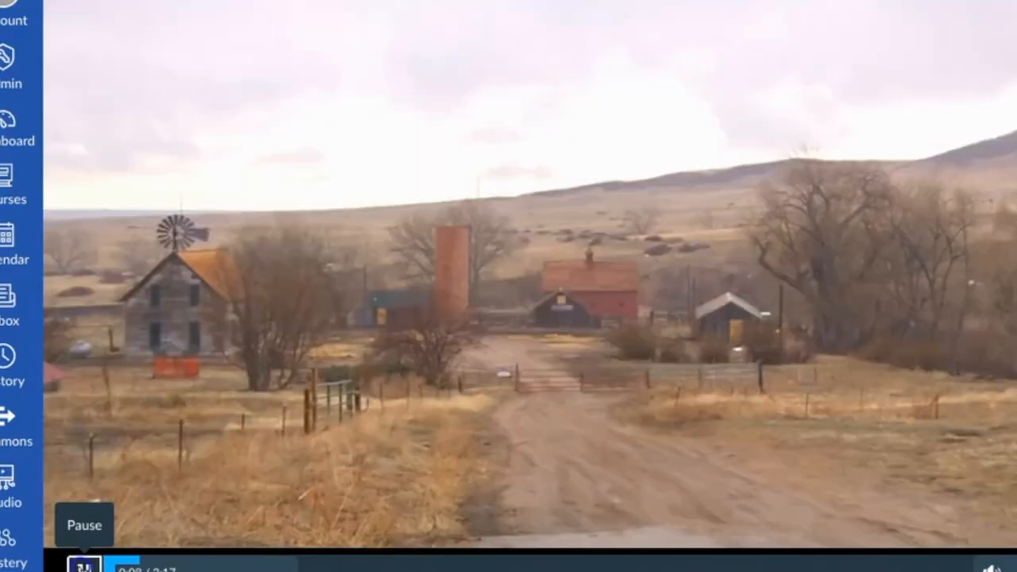
click(84, 565)
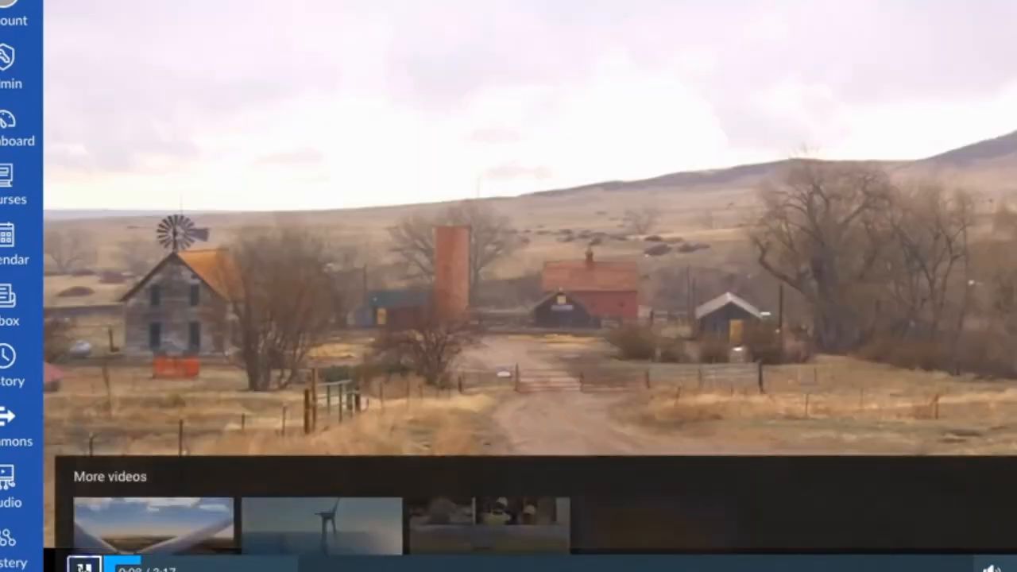
- Add a True or False question at 0:08 with the stem "This video is on wind power", keeping True as the answer
click(144, 559)
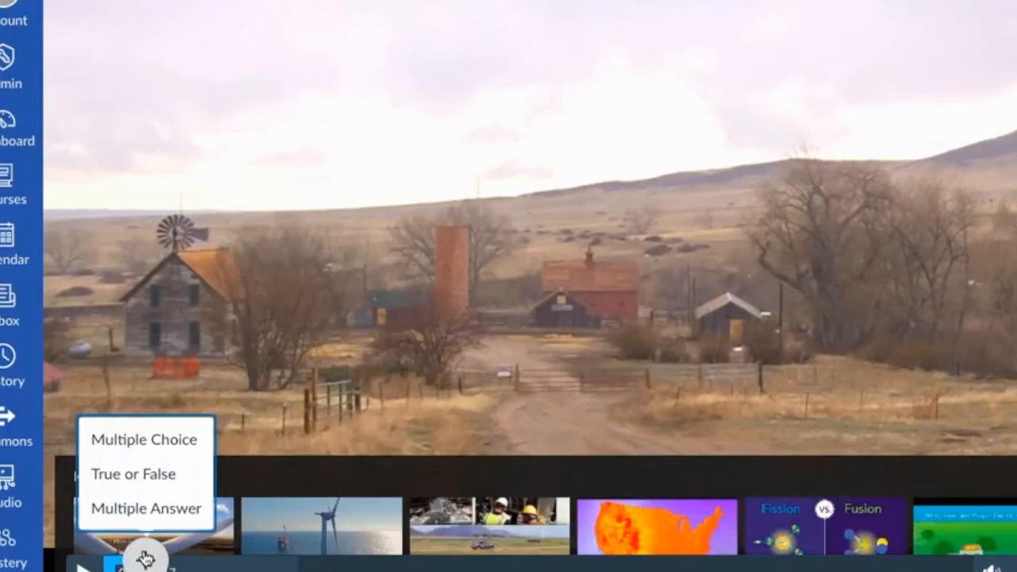
click(119, 482)
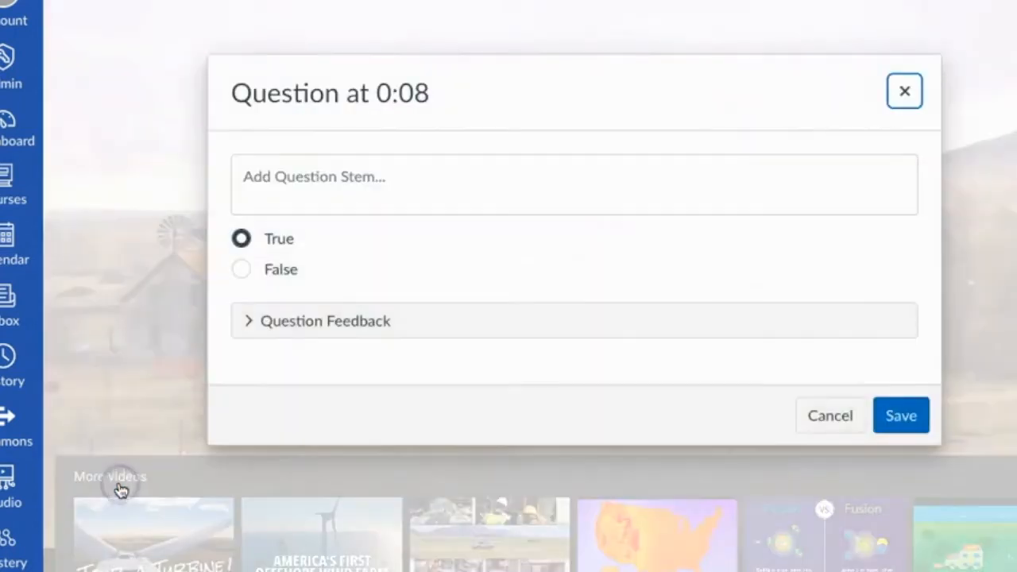
click(275, 180)
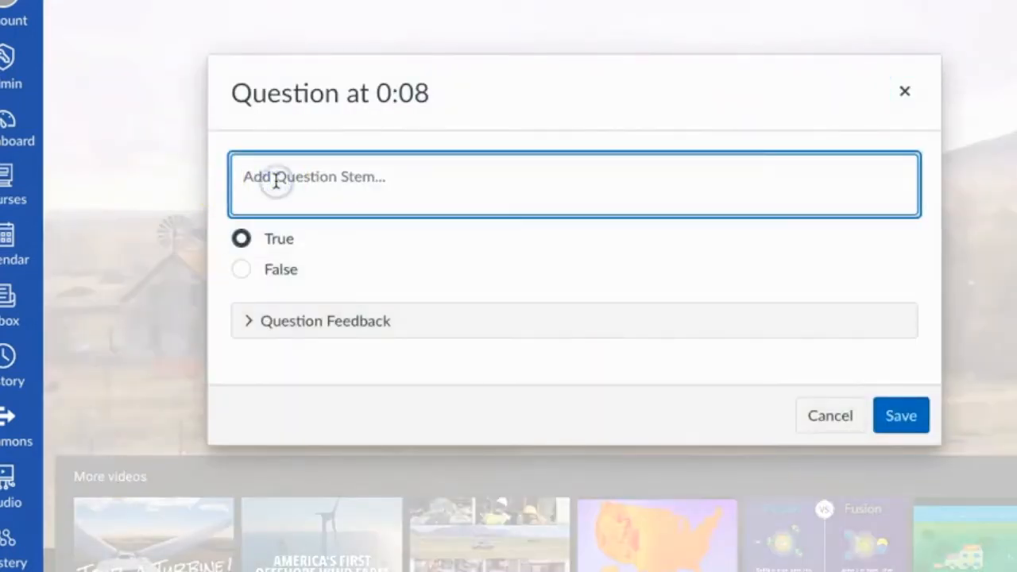
text(This video)
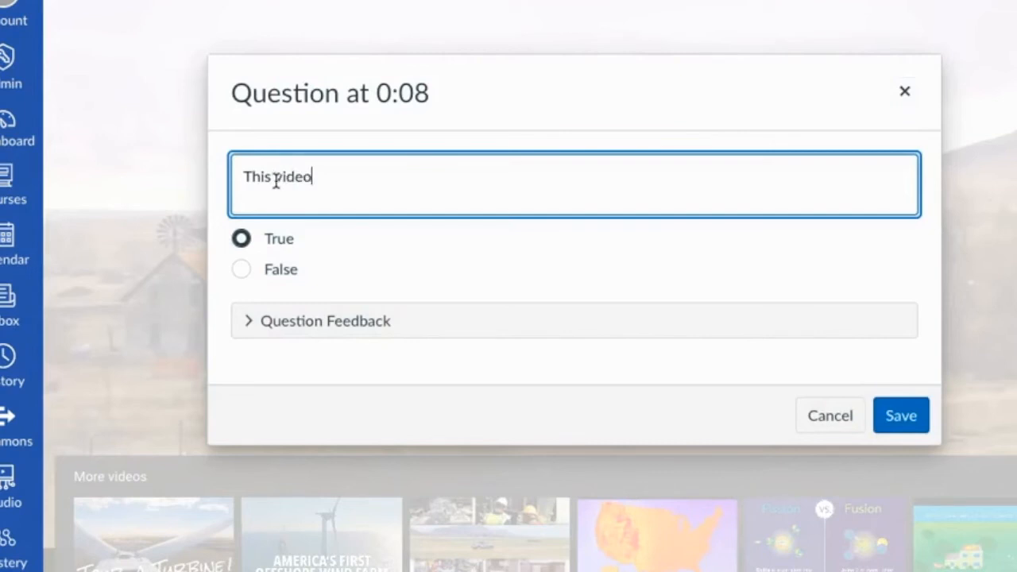
text( is on wind powere)
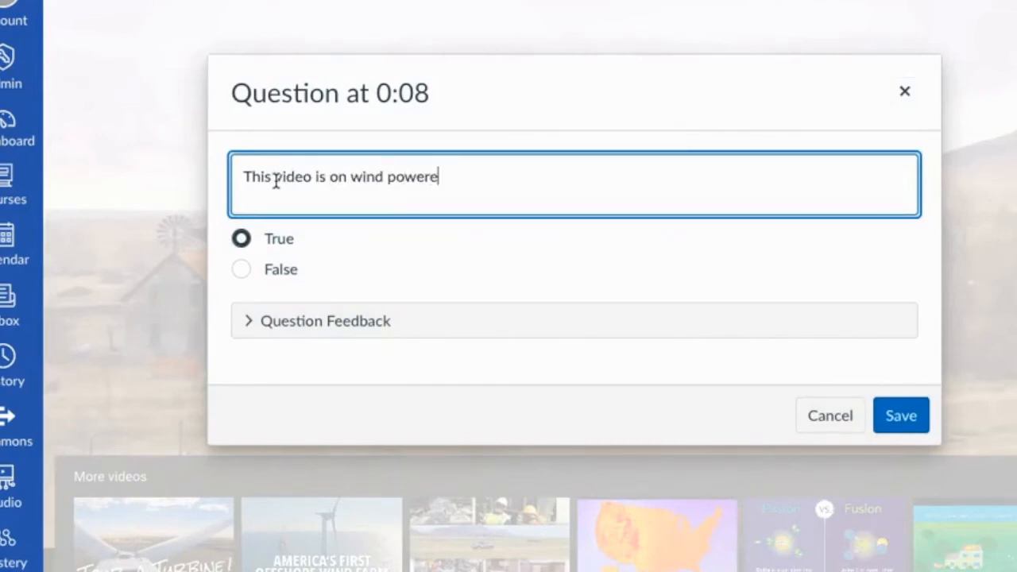
key(BackSpace)
- Enter "Hurrah! Well done!" as the question's feedback for a correct answer
click(266, 323)
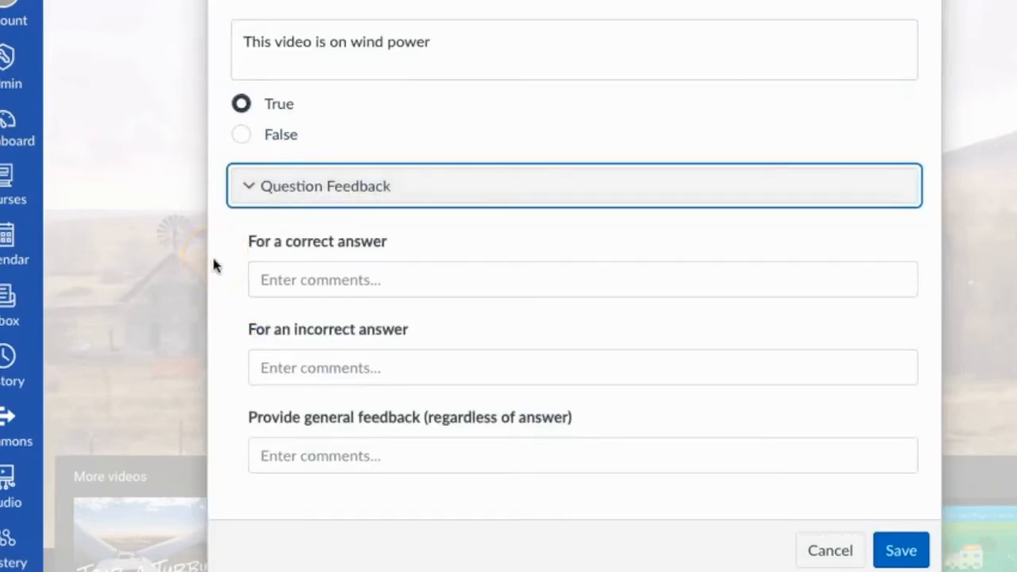
click(268, 275)
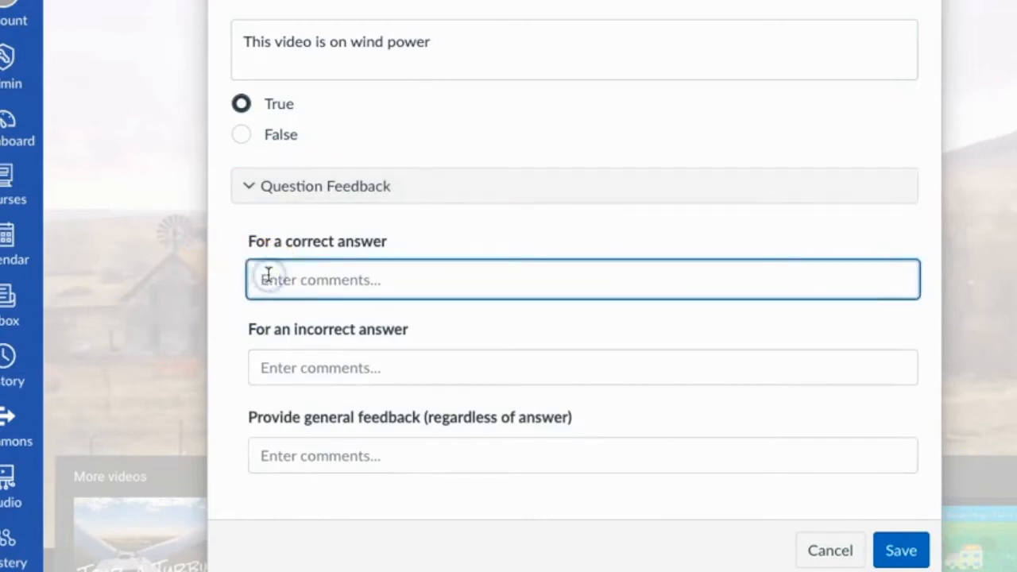
text(Hurray)
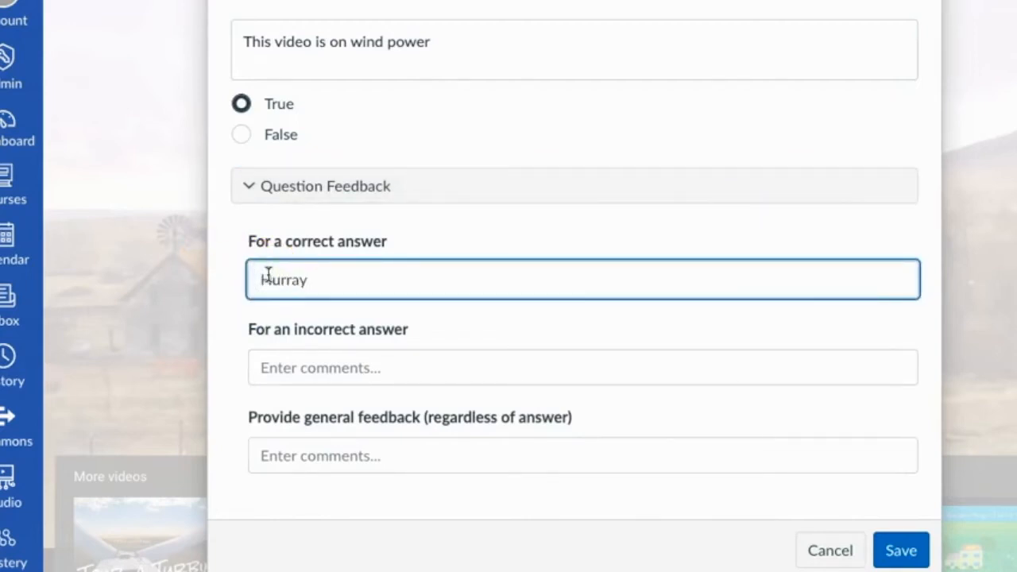
key(BackSpace)
text(h! Well done!)
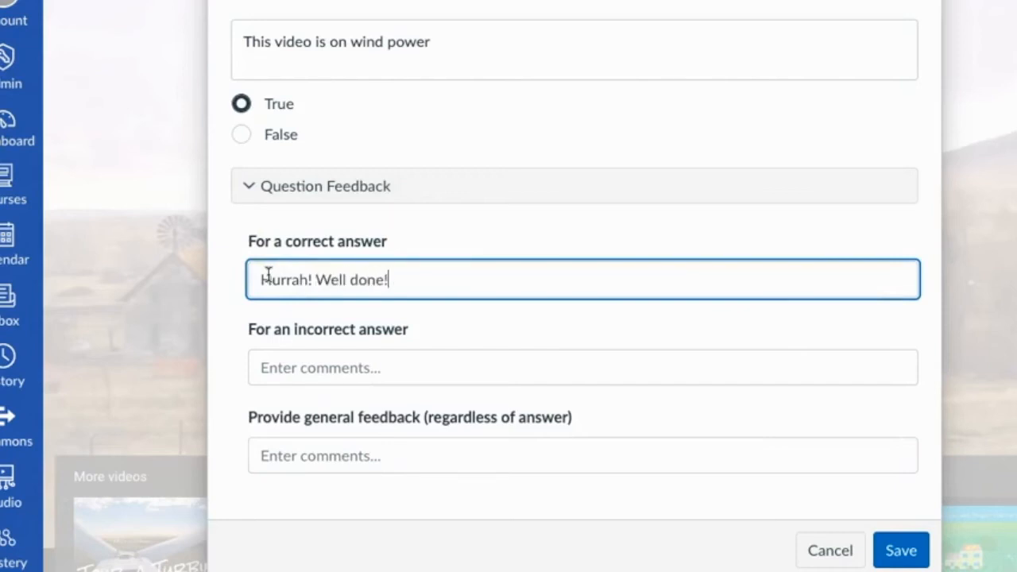
- Enter "Please go back and try again." as the feedback for an incorrect answer and save the question
click(298, 374)
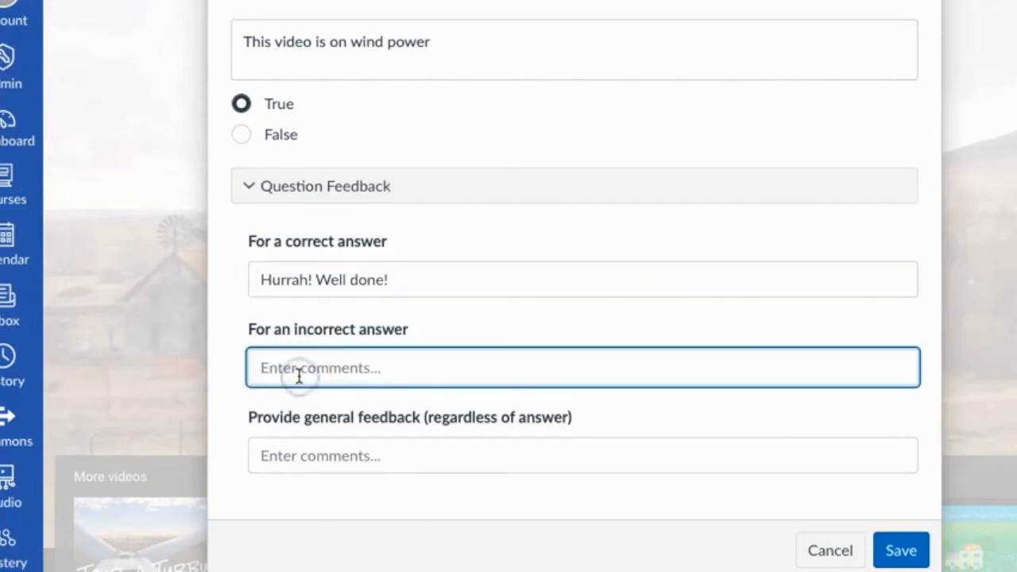
text(Ple)
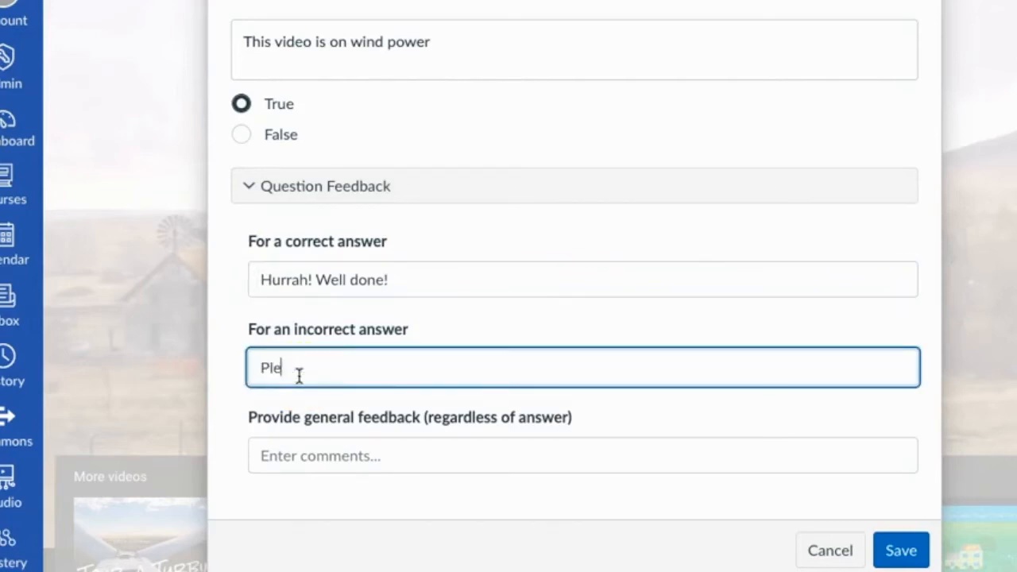
text(ase go back and try)
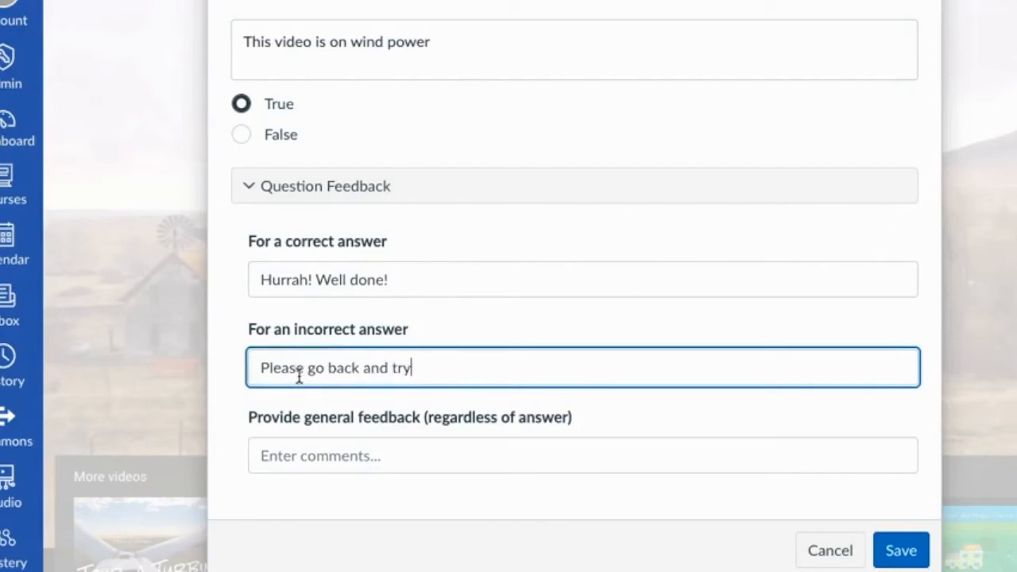
text( again.)
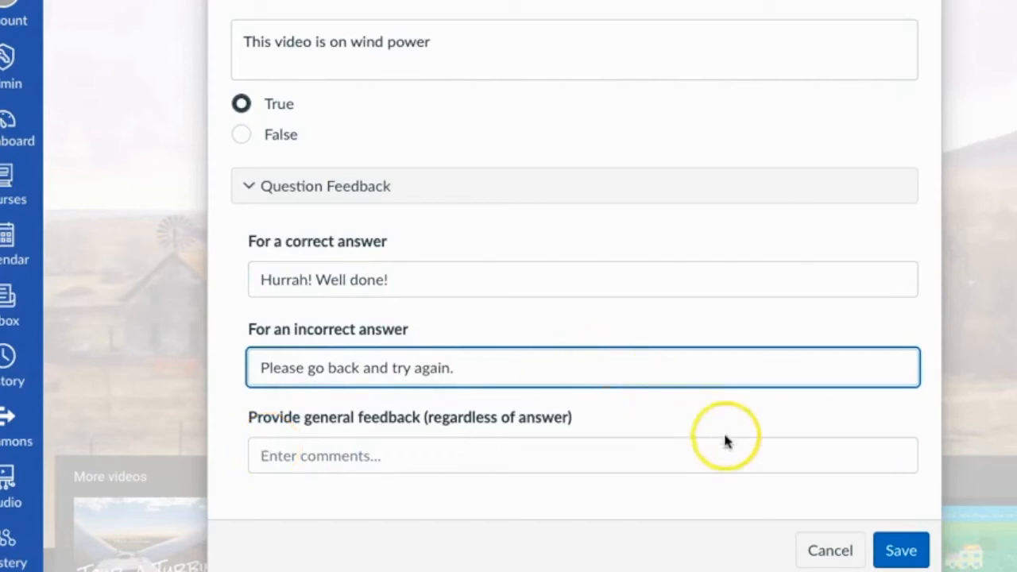
click(898, 547)
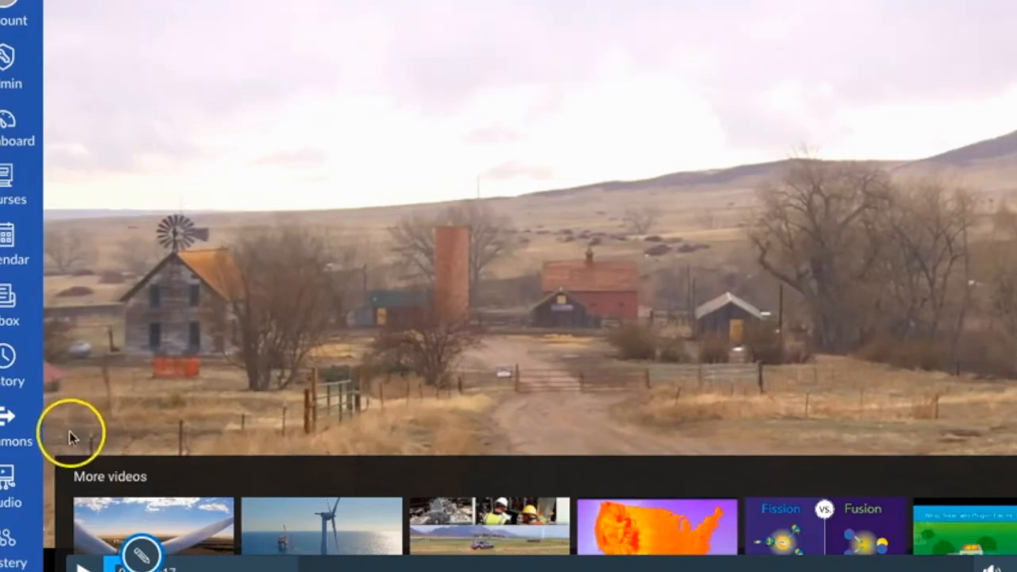
- Review and re-save the question at 0:08, and play the video on to 0:20
click(79, 566)
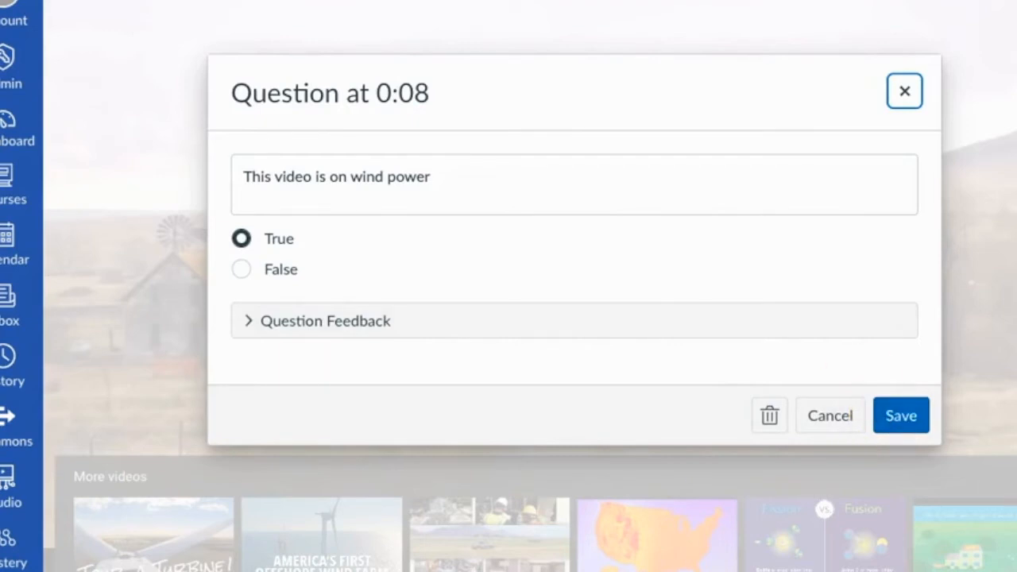
click(899, 420)
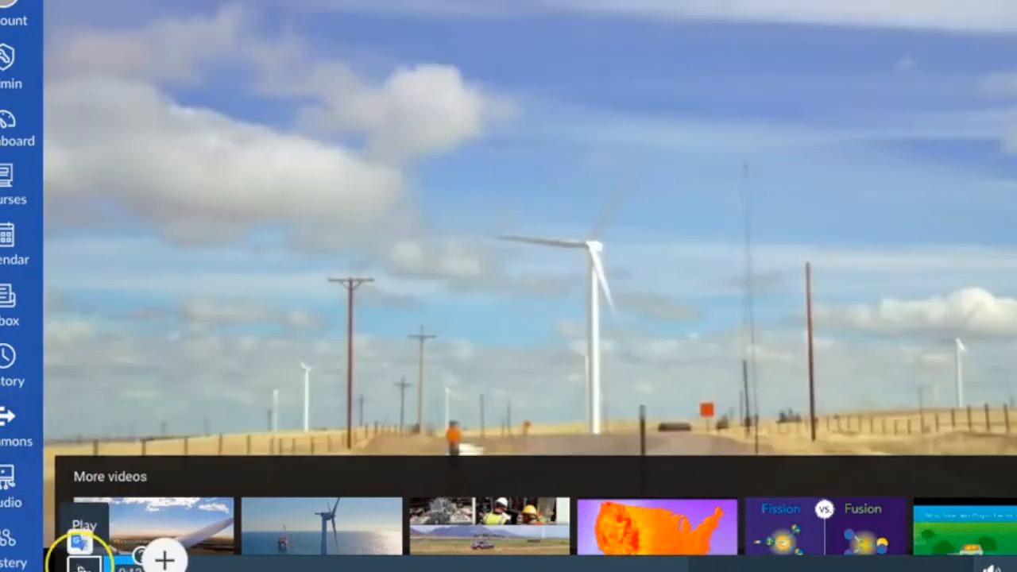
click(79, 564)
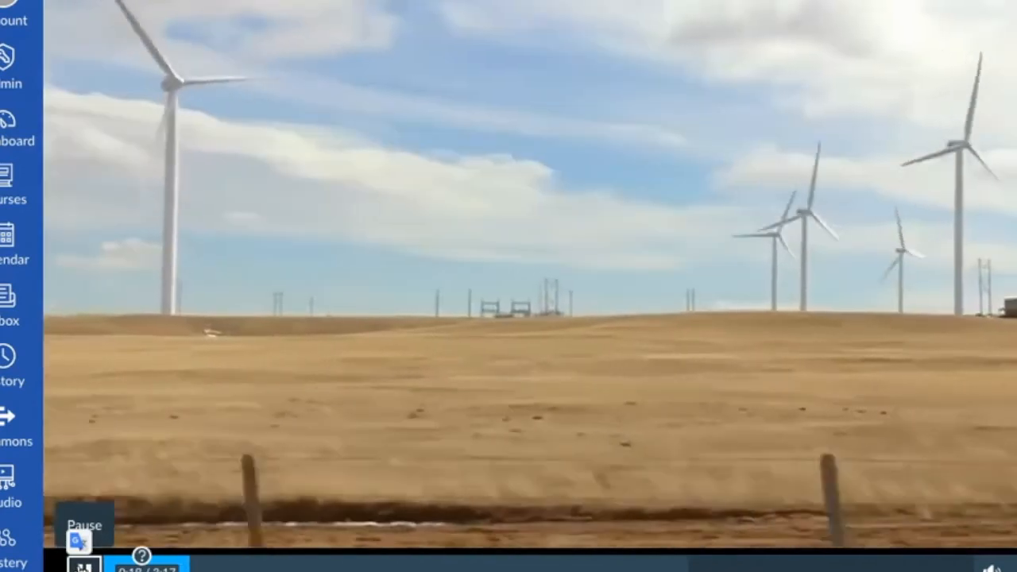
click(83, 565)
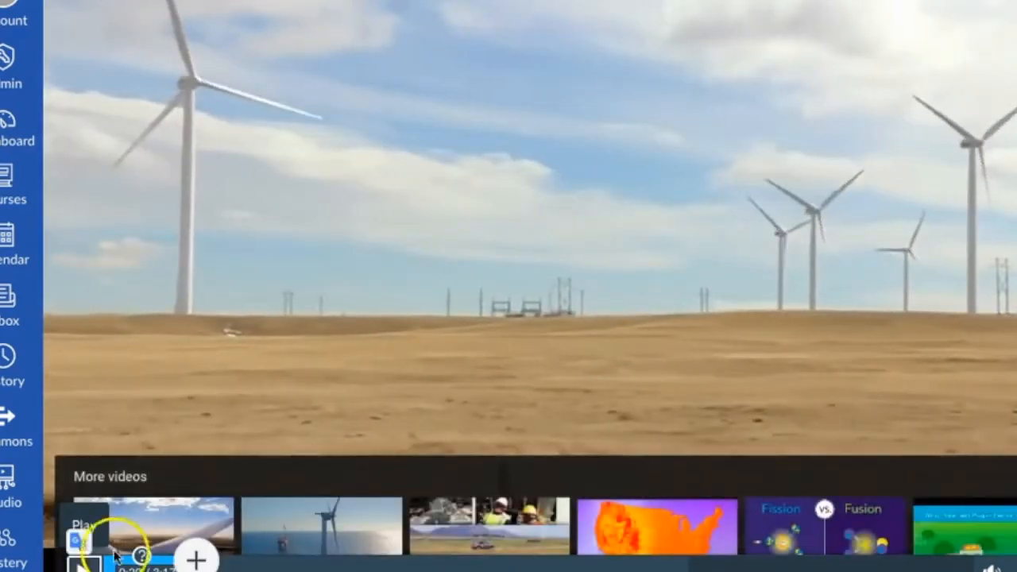
- Choose a Multiple Choice question from the types offered at 0:20, and finish editing the video quiz
click(196, 558)
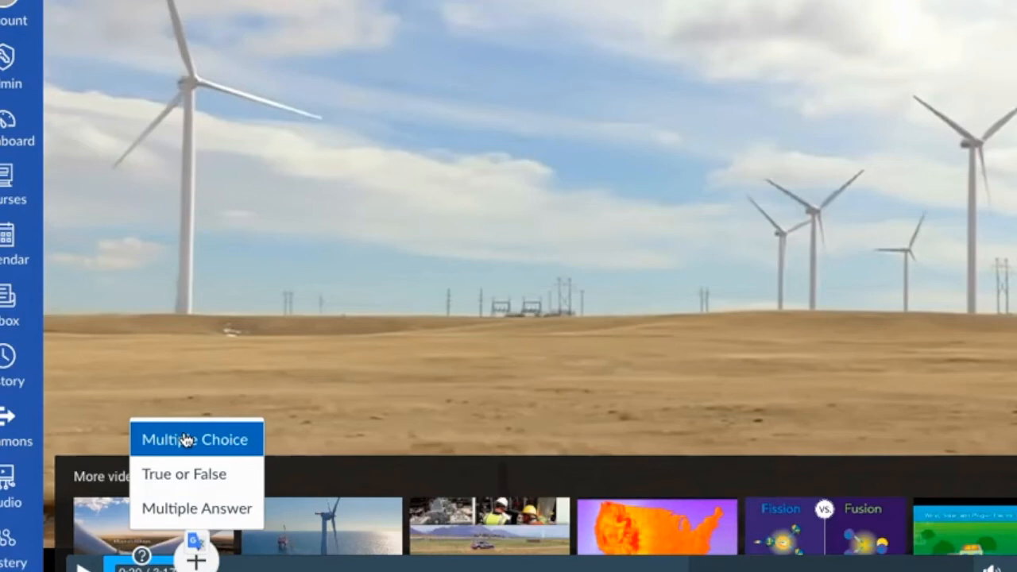
click(195, 441)
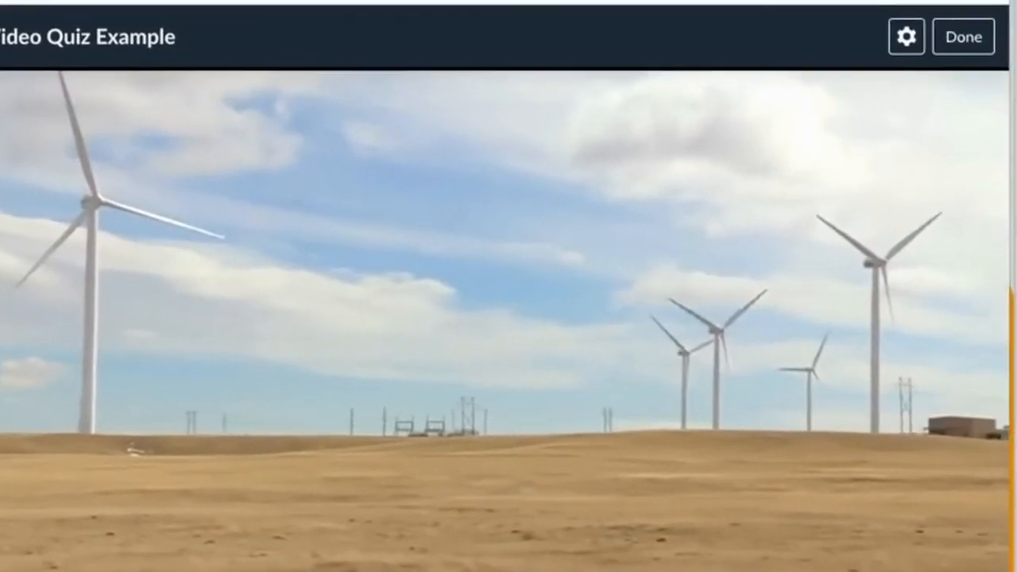
click(953, 51)
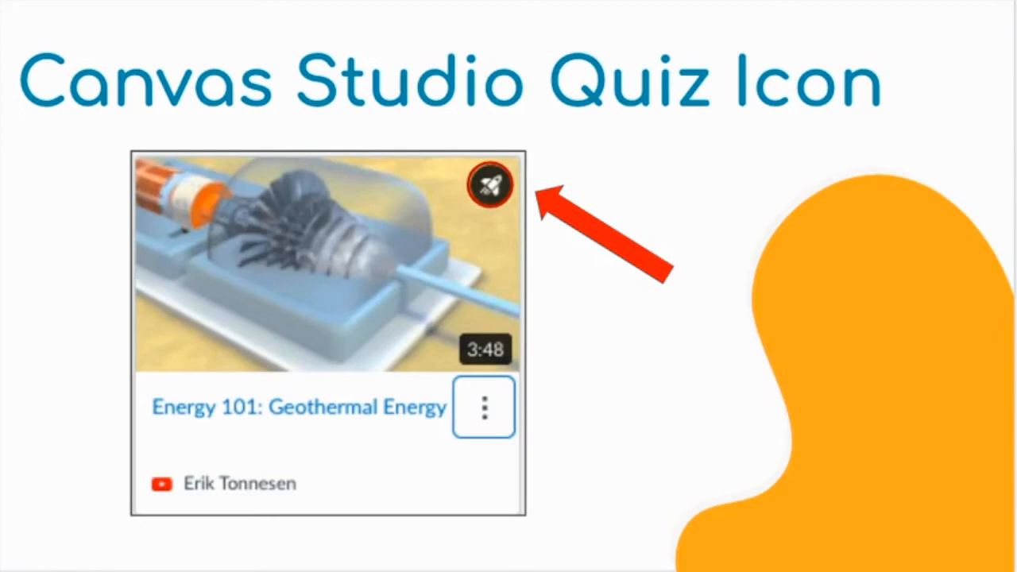
key(Right)
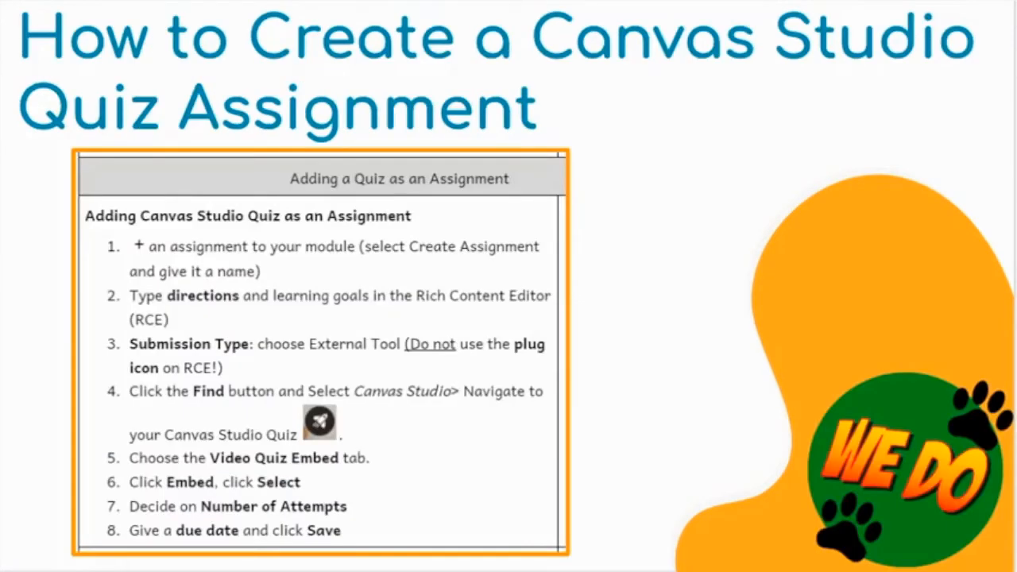
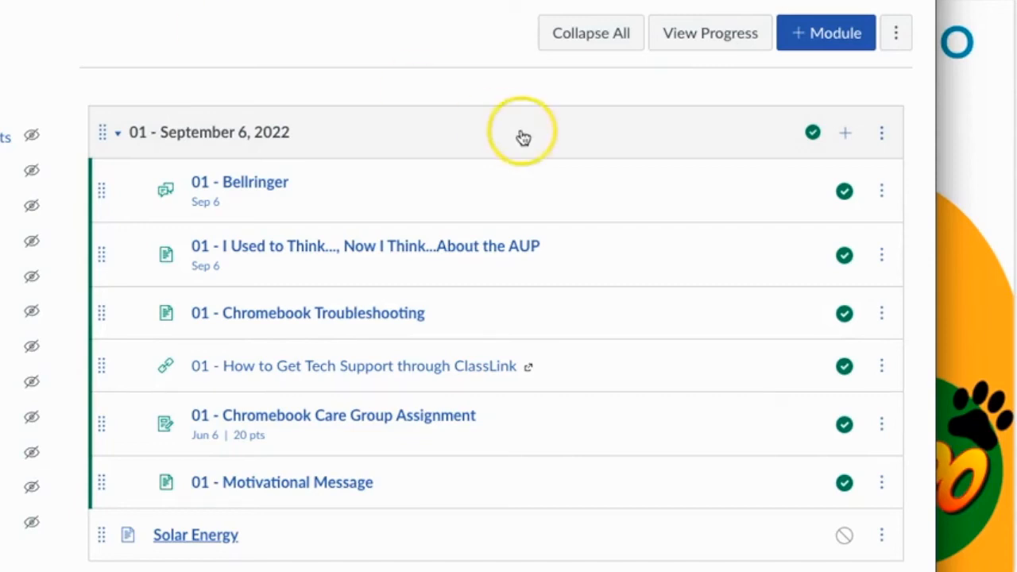
- Add a newly created assignment named "Wind Power Video Quiz" to the 01 - September 6, 2022 module
click(848, 145)
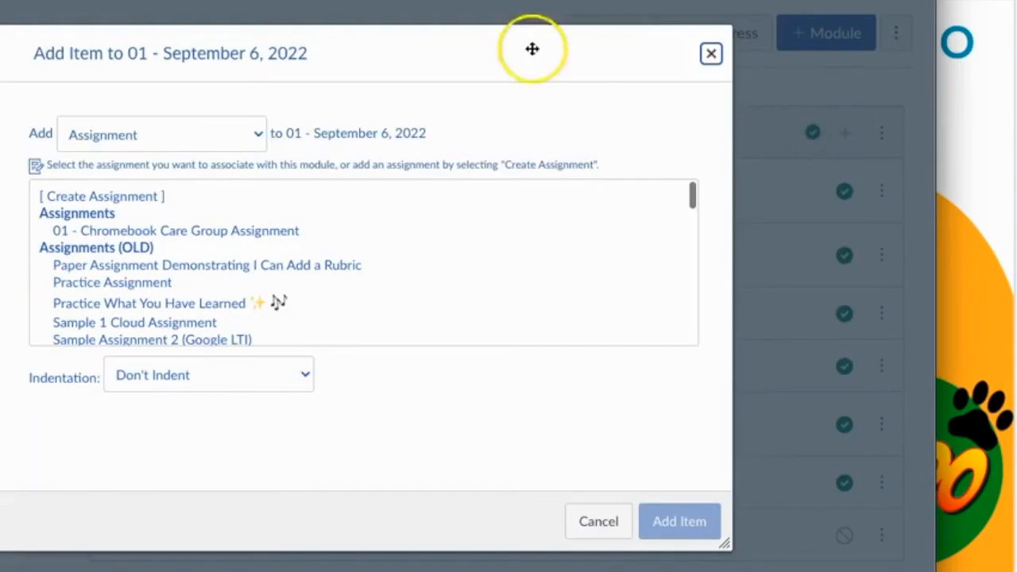
click(258, 137)
click(258, 136)
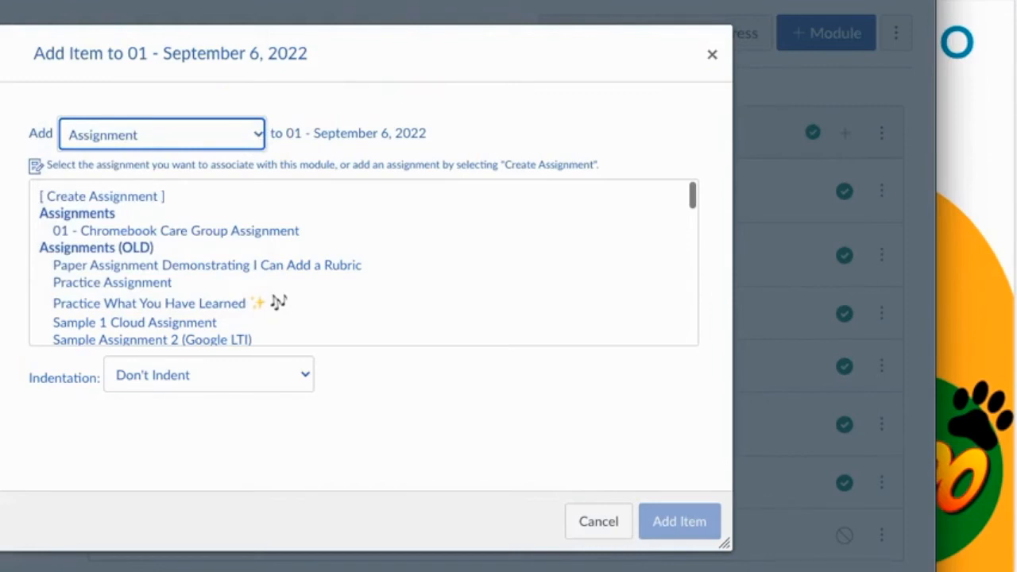
click(141, 198)
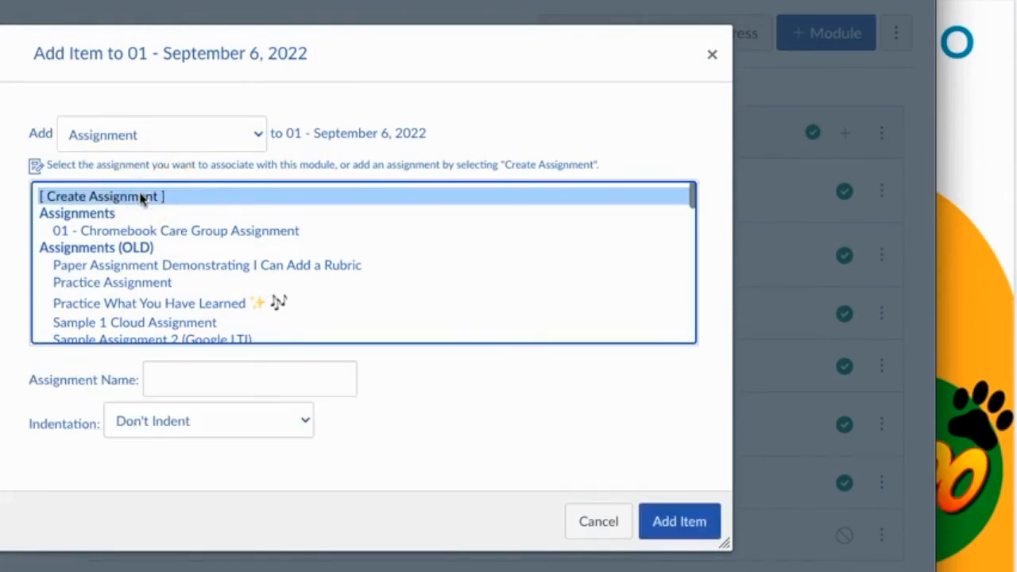
click(263, 382)
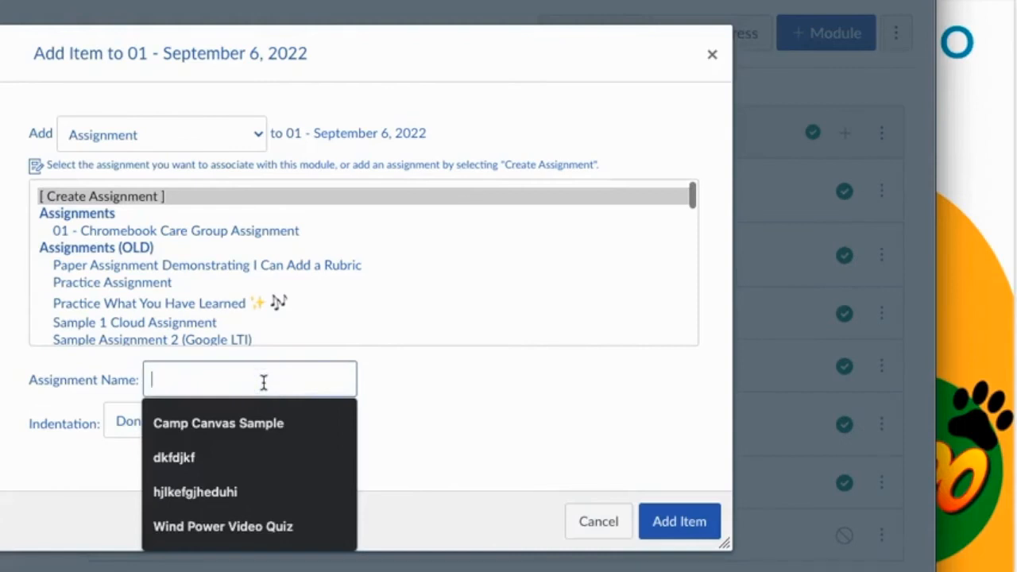
text(Wind Power Video Quiz)
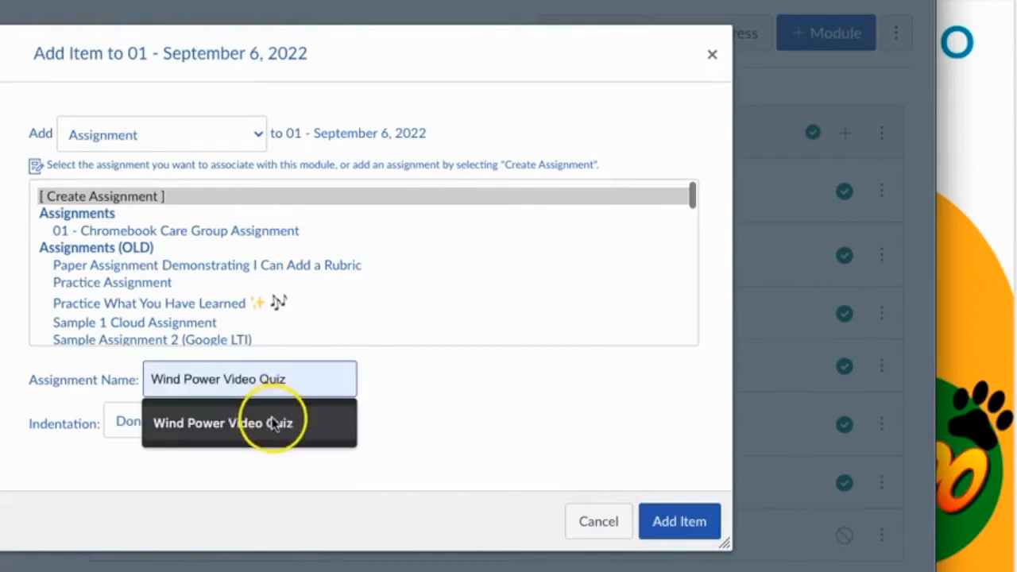
click(272, 423)
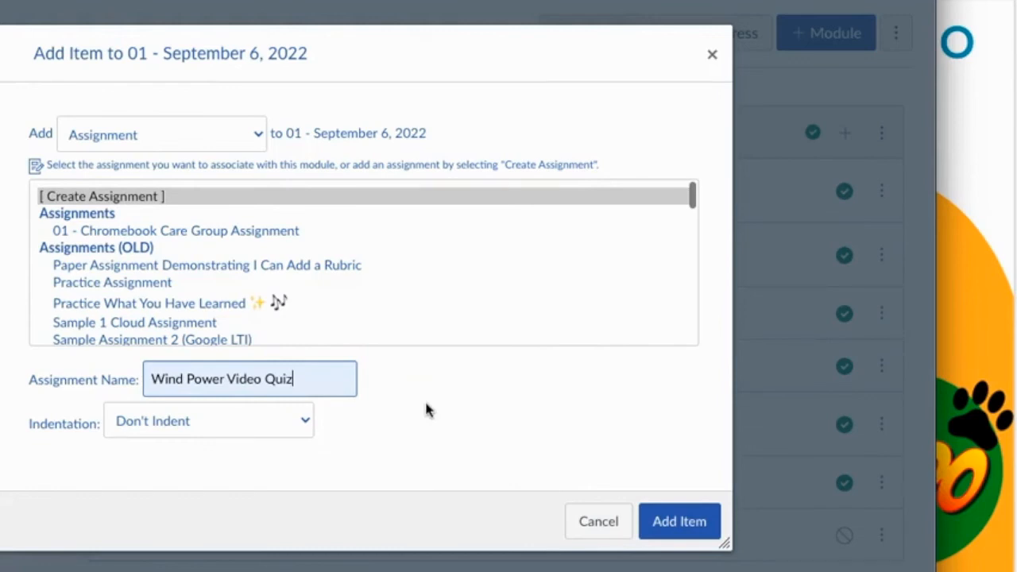
click(680, 522)
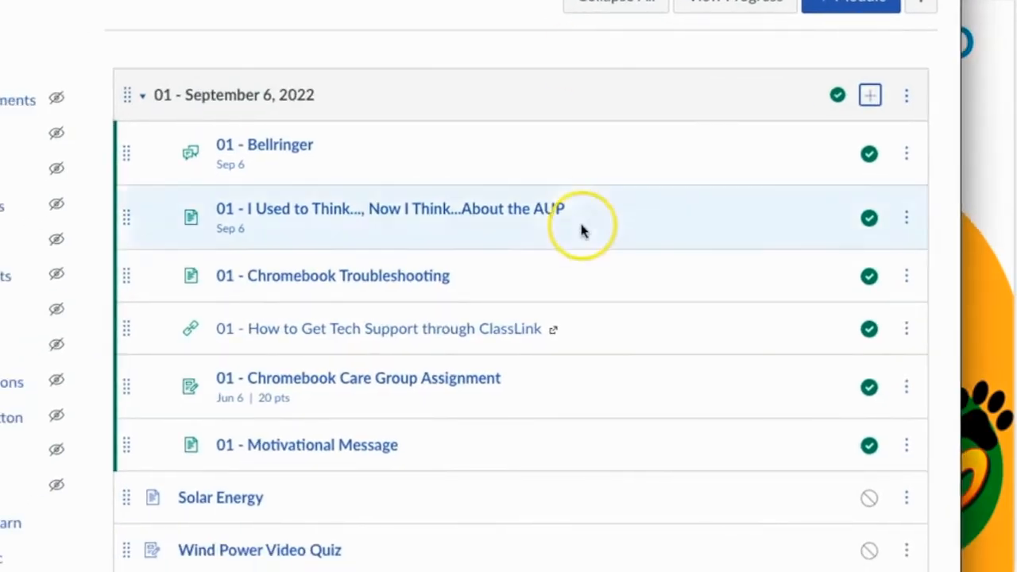
- Open the Wind Power Video Quiz assignment from the module for editing
scroll(581, 230, down, 1)
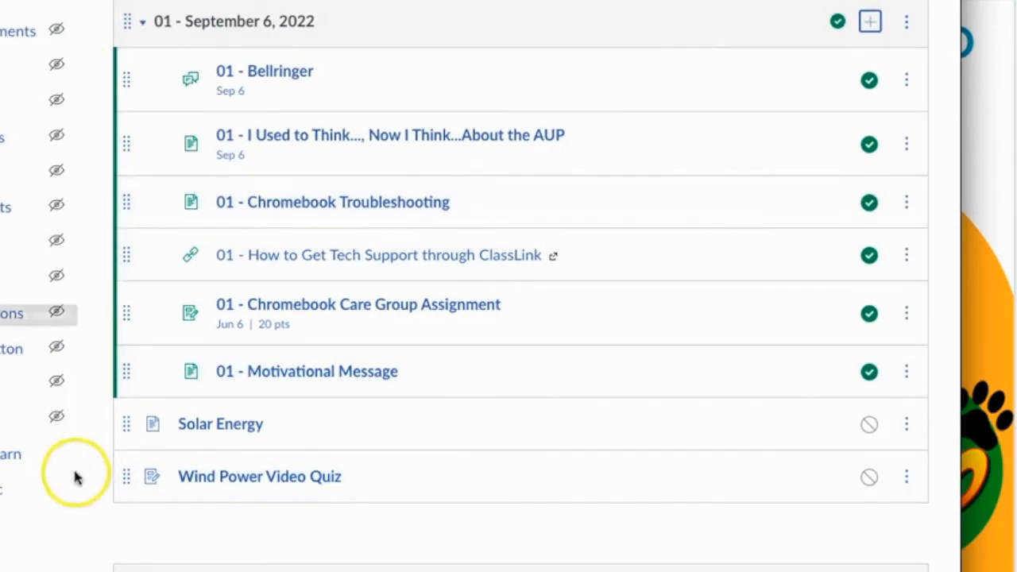
click(256, 489)
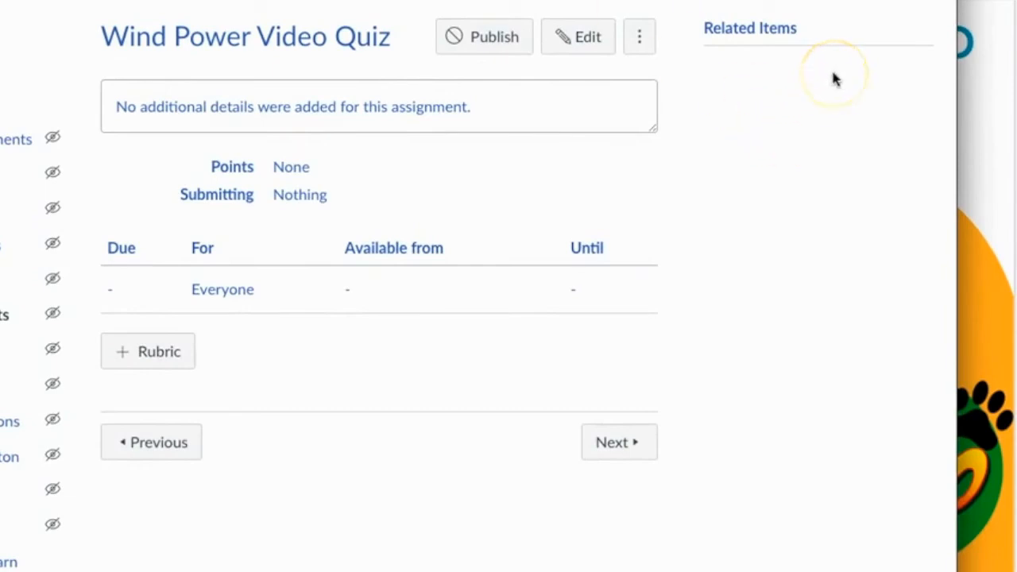
click(573, 46)
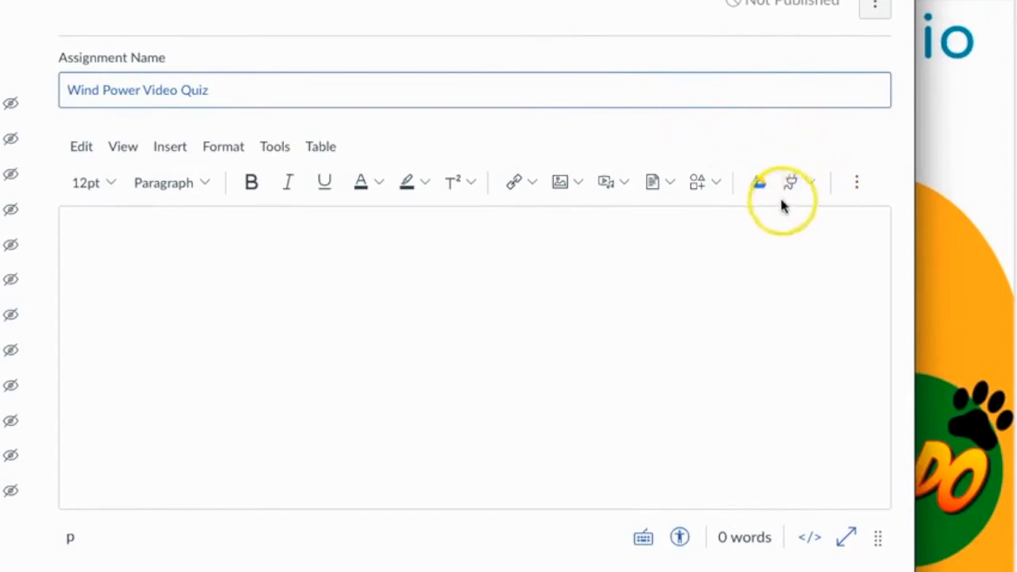
- Enter "Please complete the wind power video quiz demonstrating what you have learned." as the assignment's description
click(435, 237)
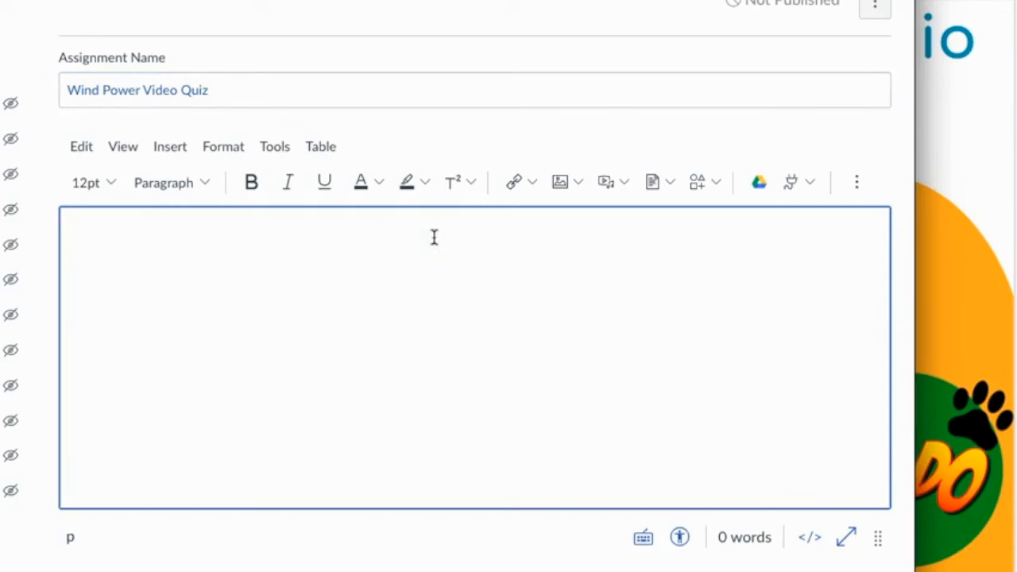
text(Please comp)
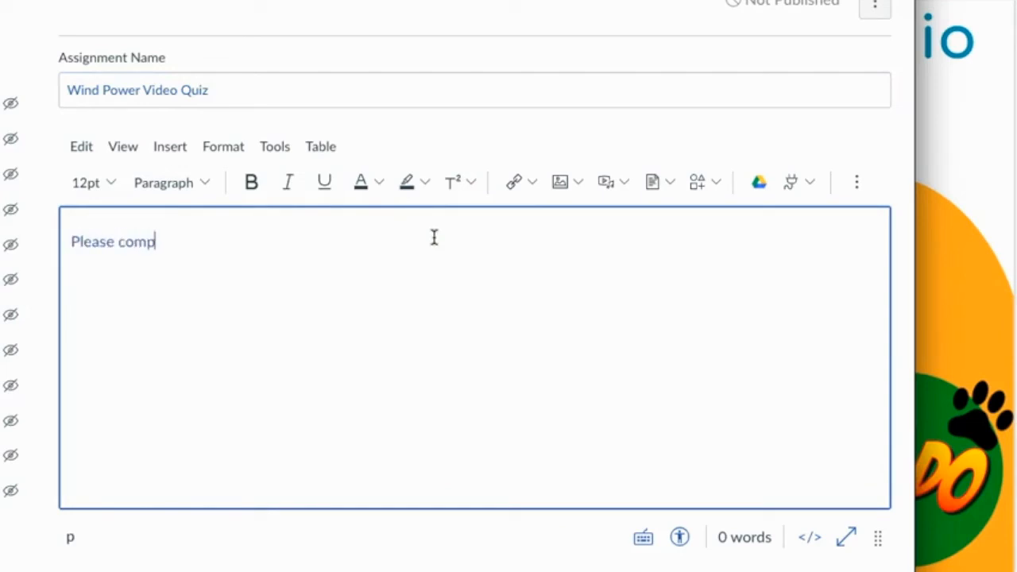
text(lete the wind )
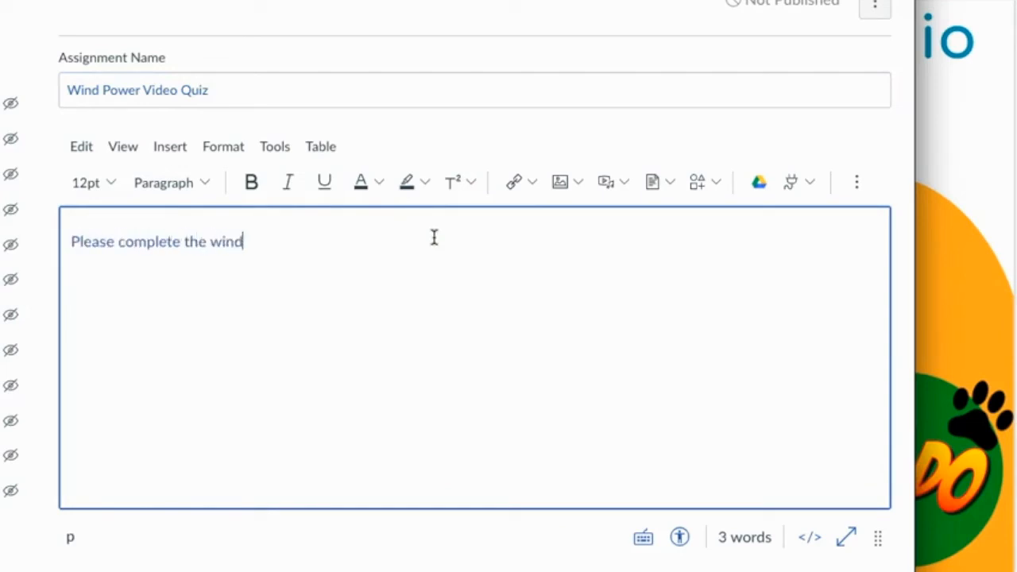
text(powere)
key(BackSpace)
key(BackSpace)
text(video qui)
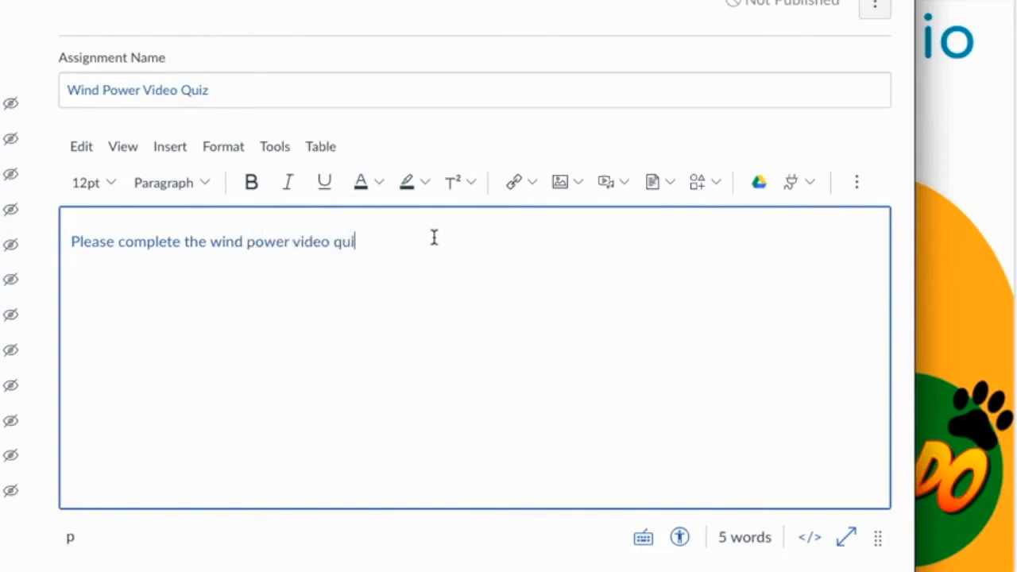
text(z demonstr)
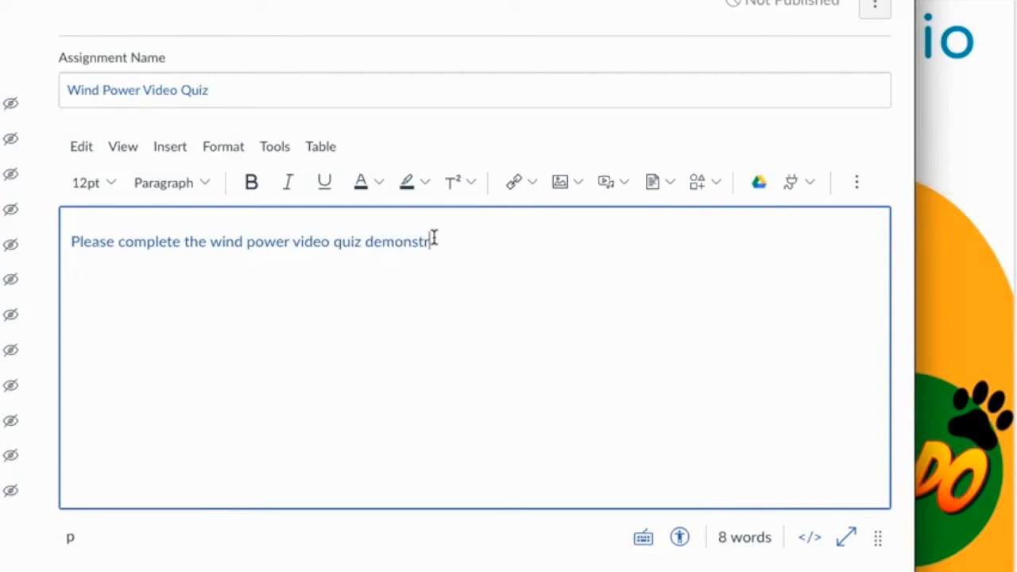
text(ating what you)
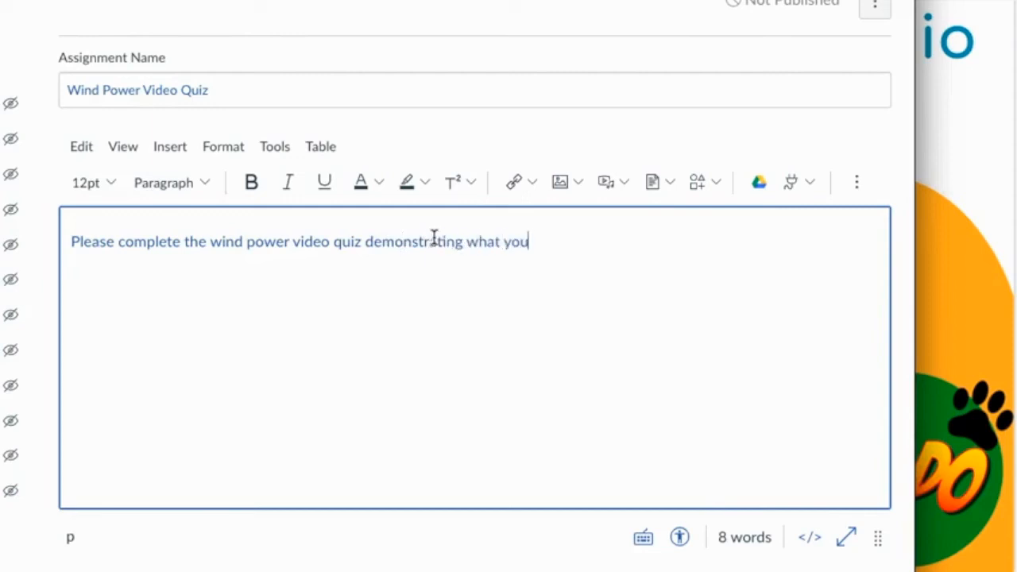
text( have learned.)
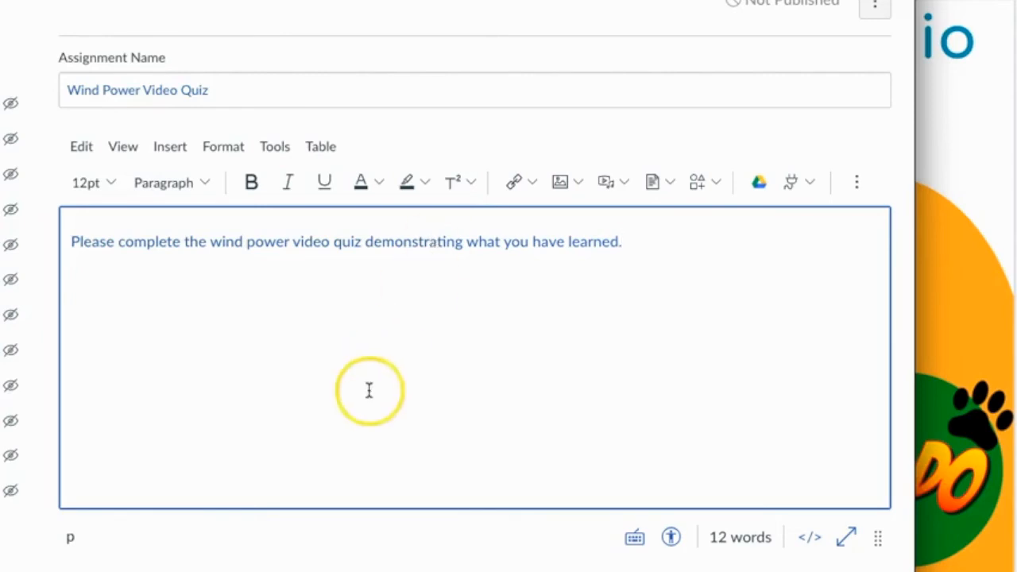
- Set the assignment's points to 10
scroll(369, 389, down, 1)
scroll(368, 390, down, 3)
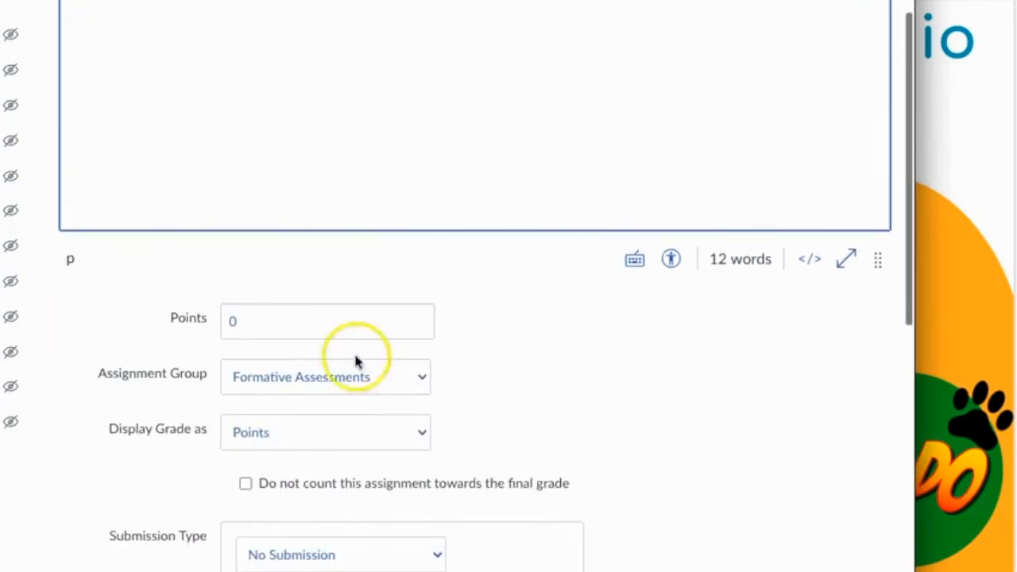
click(305, 325)
key(BackSpace)
text(10)
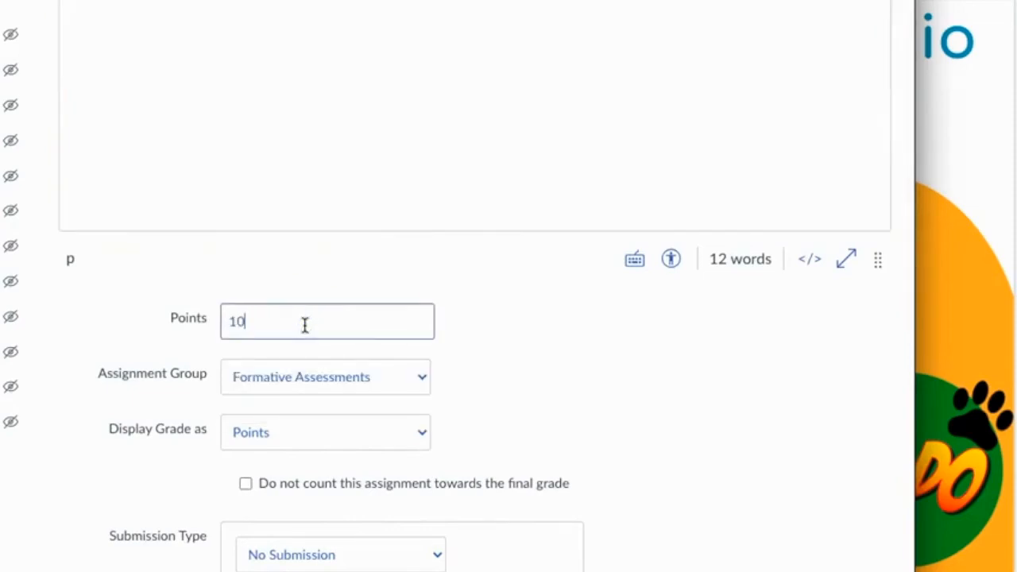
- Check the assignment group and grade display options, keeping Formative Assessments and Points
scroll(541, 382, down, 2)
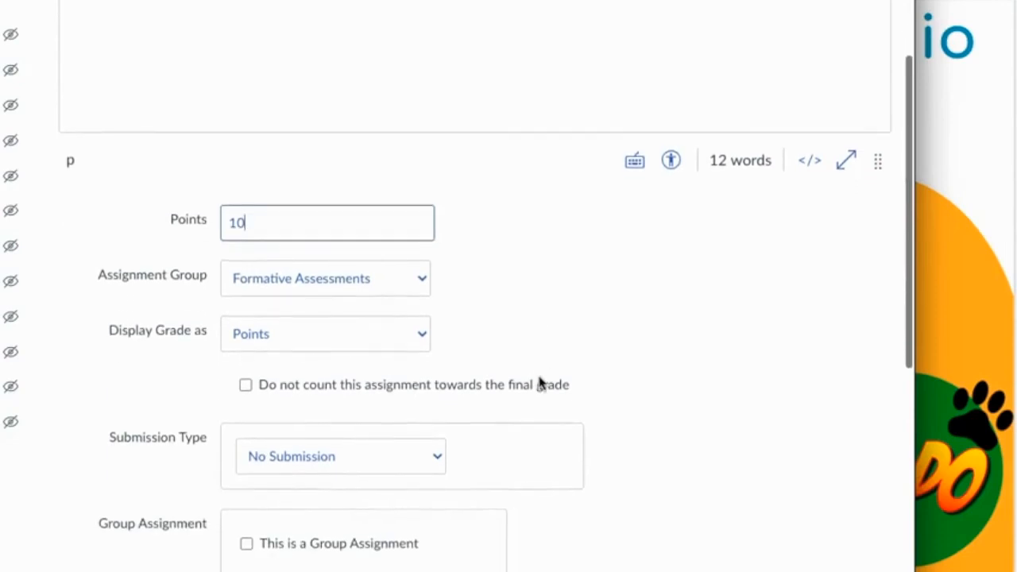
scroll(540, 384, down, 2)
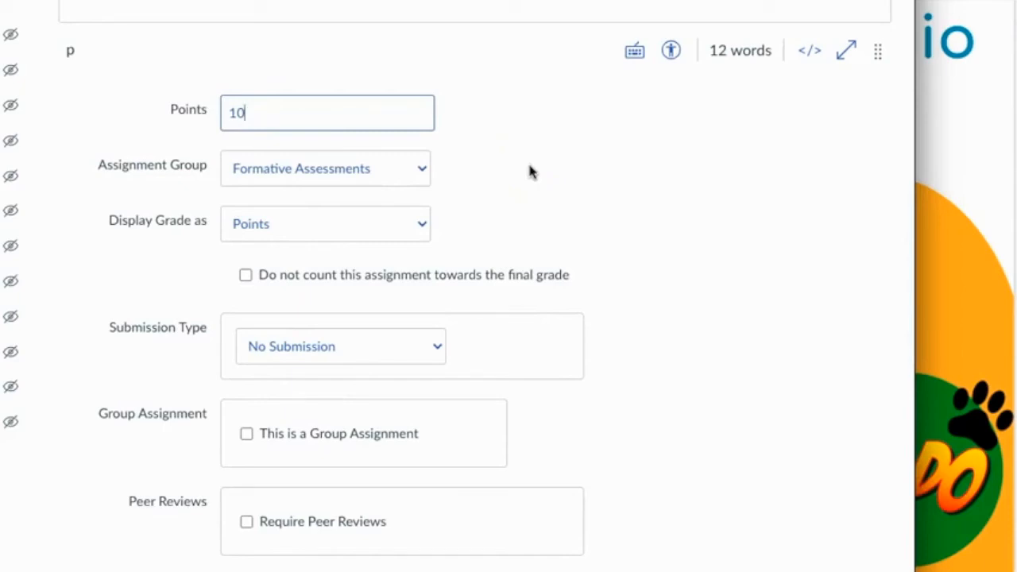
click(423, 170)
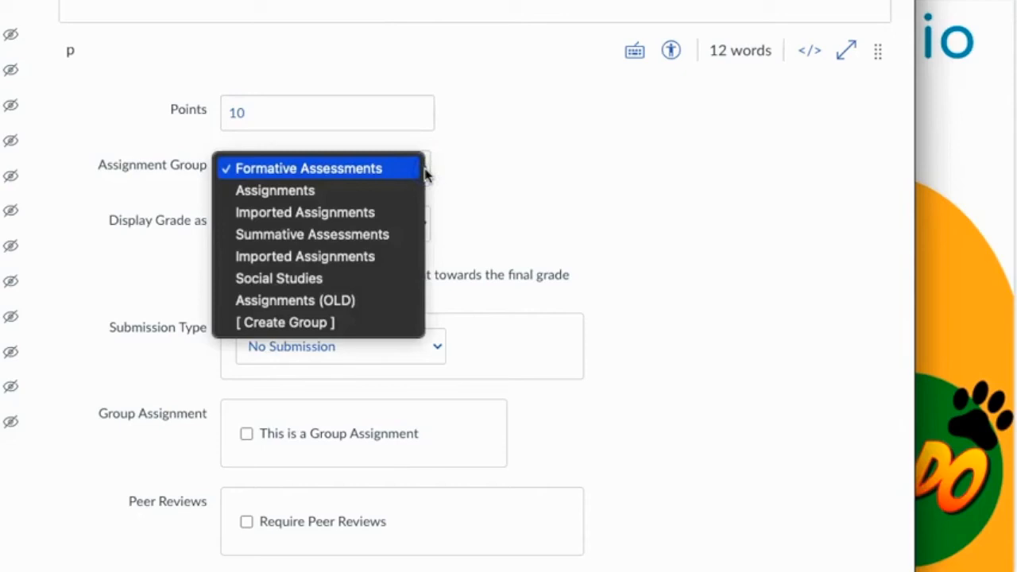
click(399, 171)
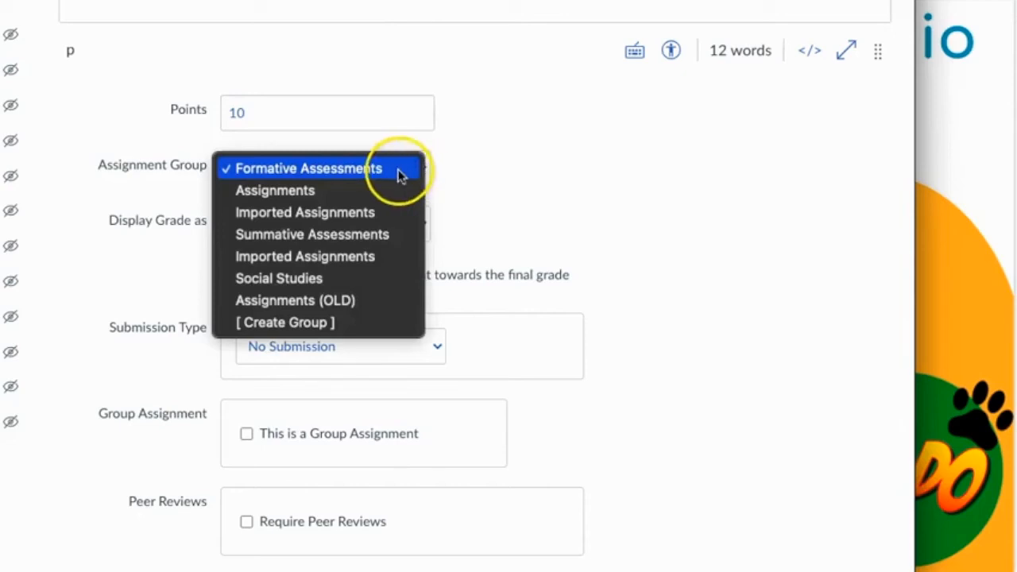
click(496, 163)
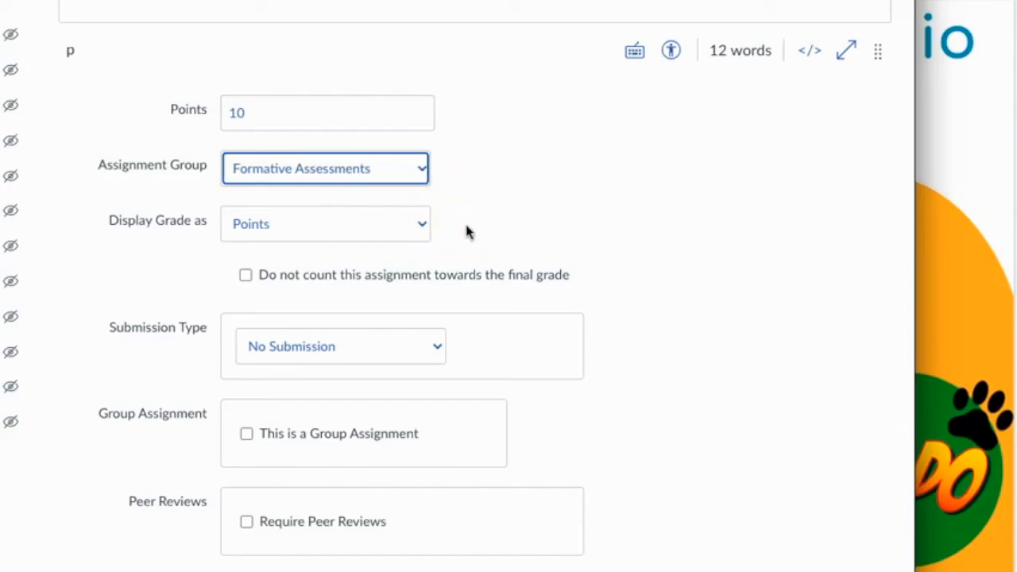
click(405, 226)
click(568, 224)
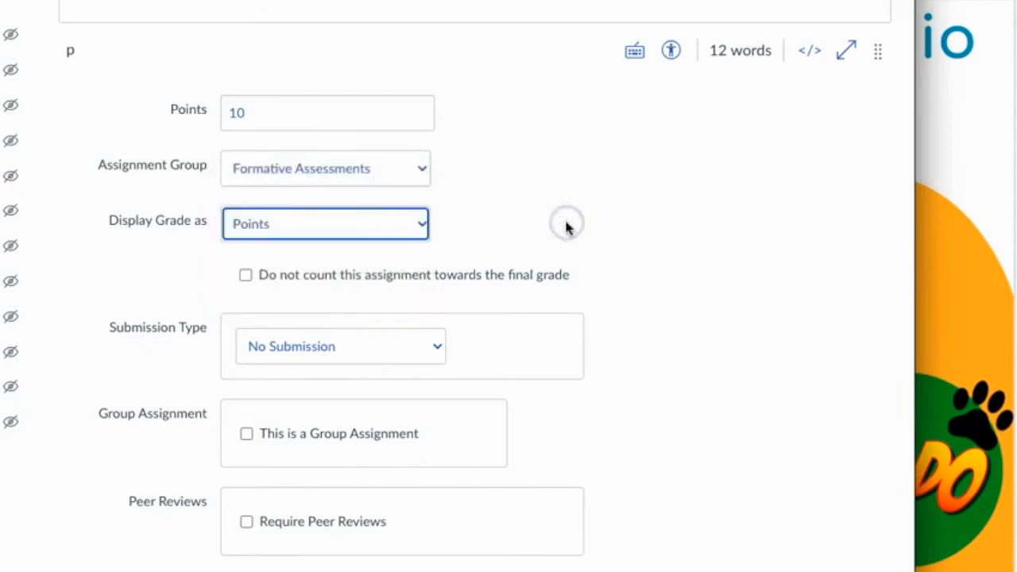
- Set the submission type to External Tool and choose Canvas Studio from the available tools
scroll(599, 289, down, 3)
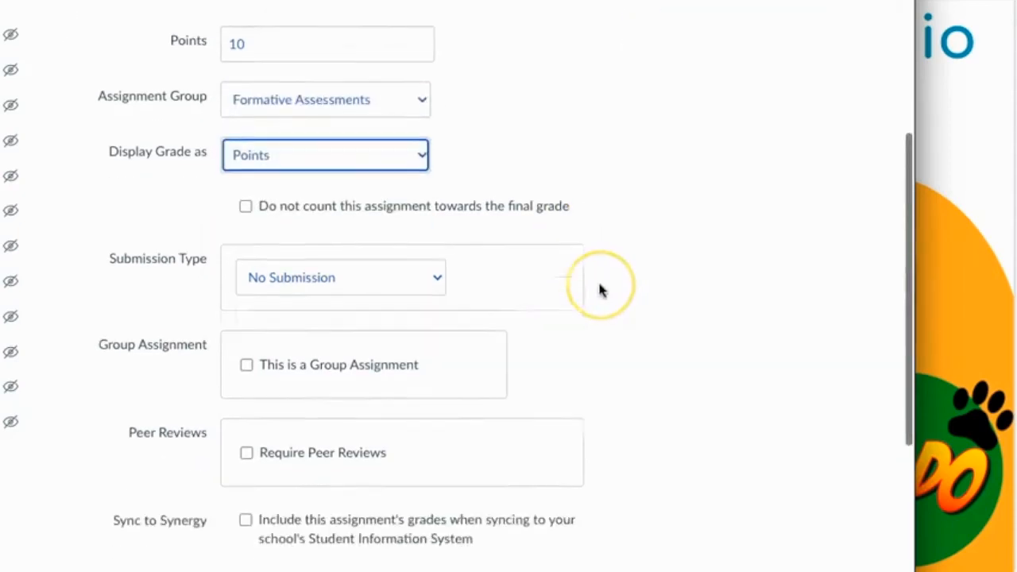
click(434, 219)
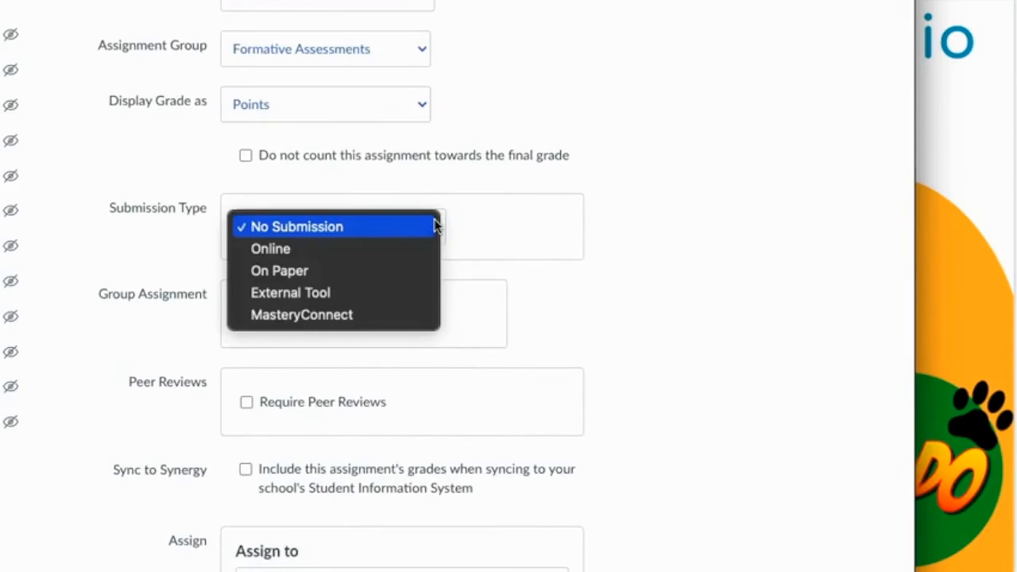
click(273, 294)
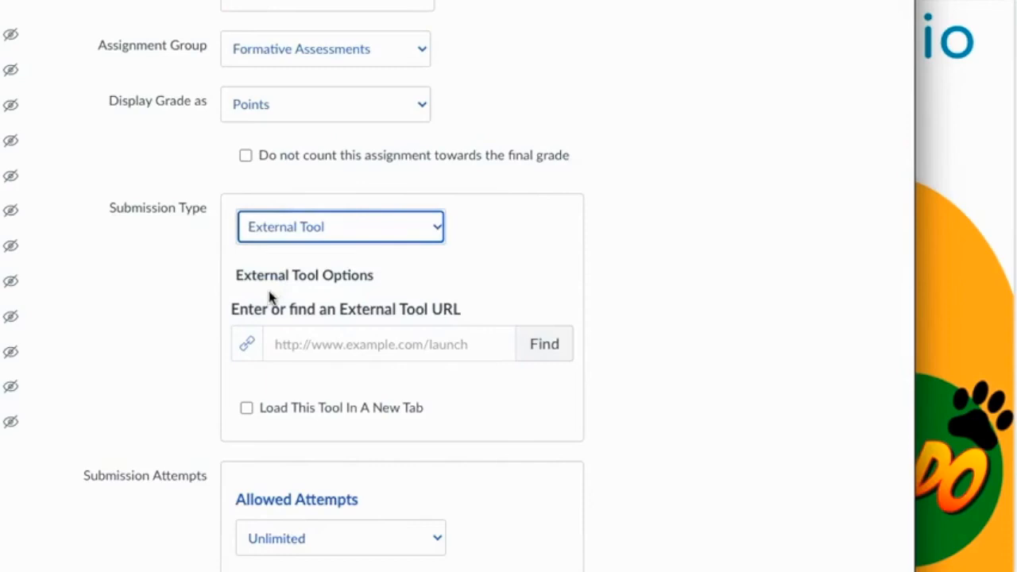
click(723, 250)
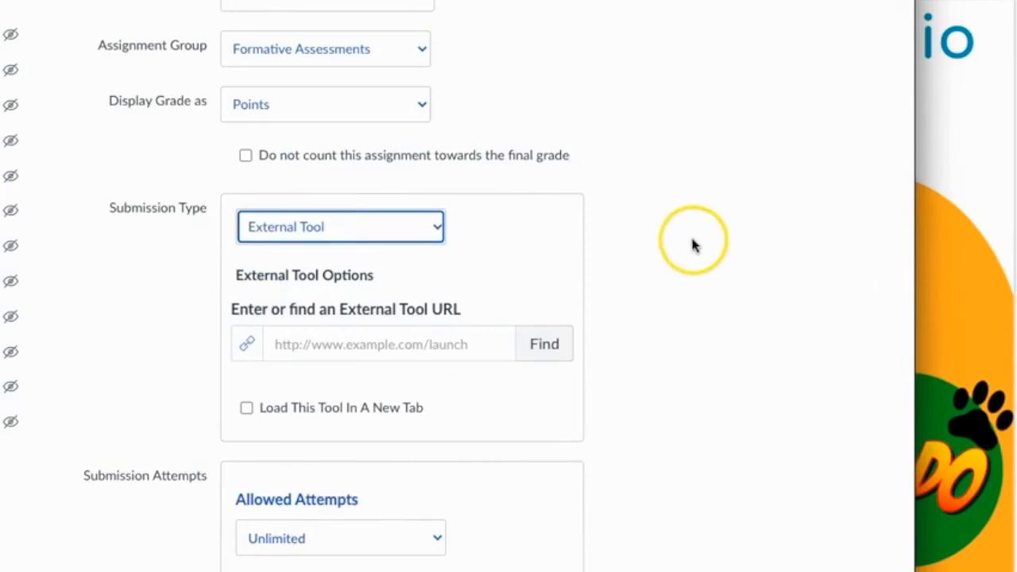
click(546, 344)
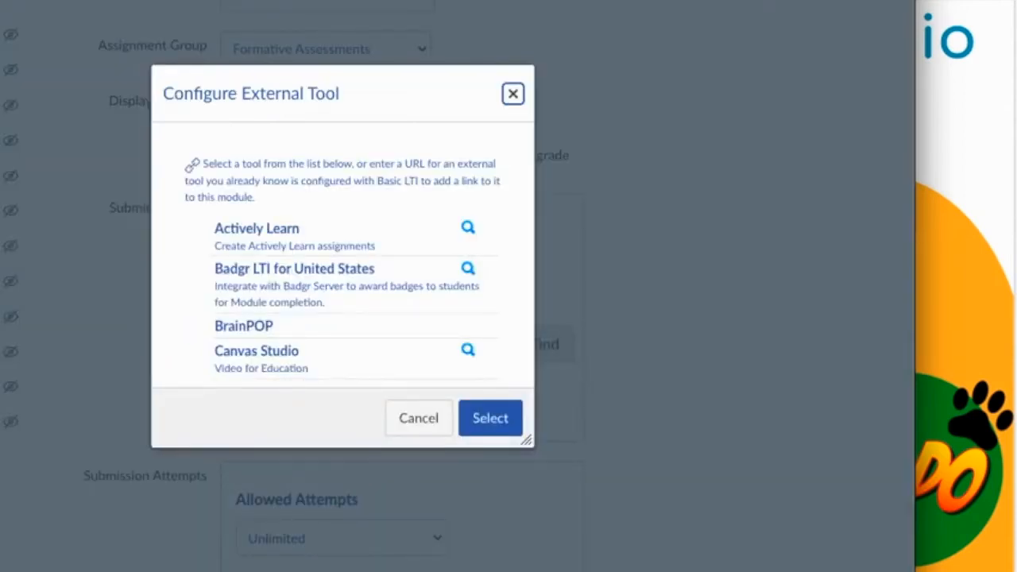
scroll(442, 148, down, 3)
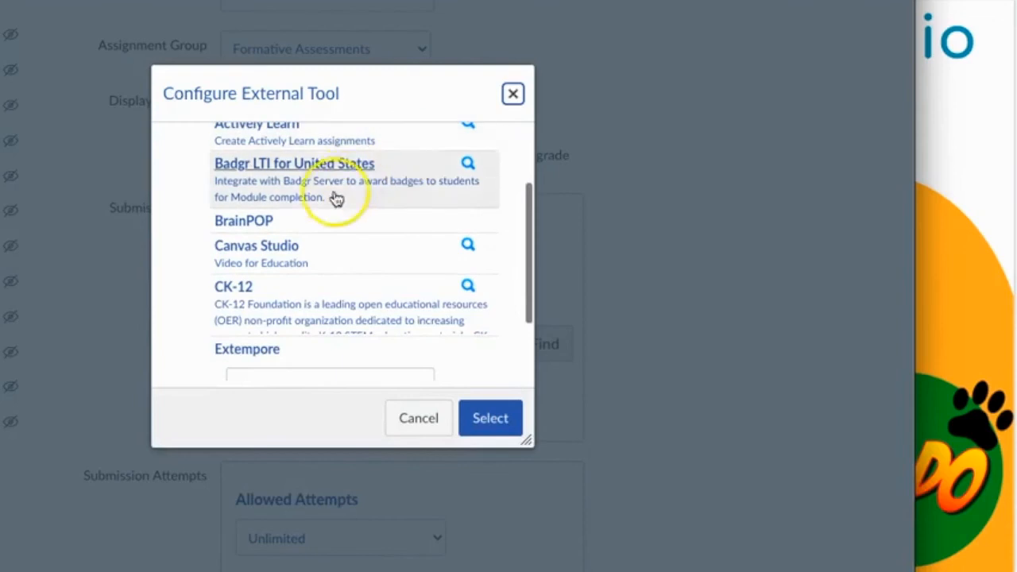
click(296, 247)
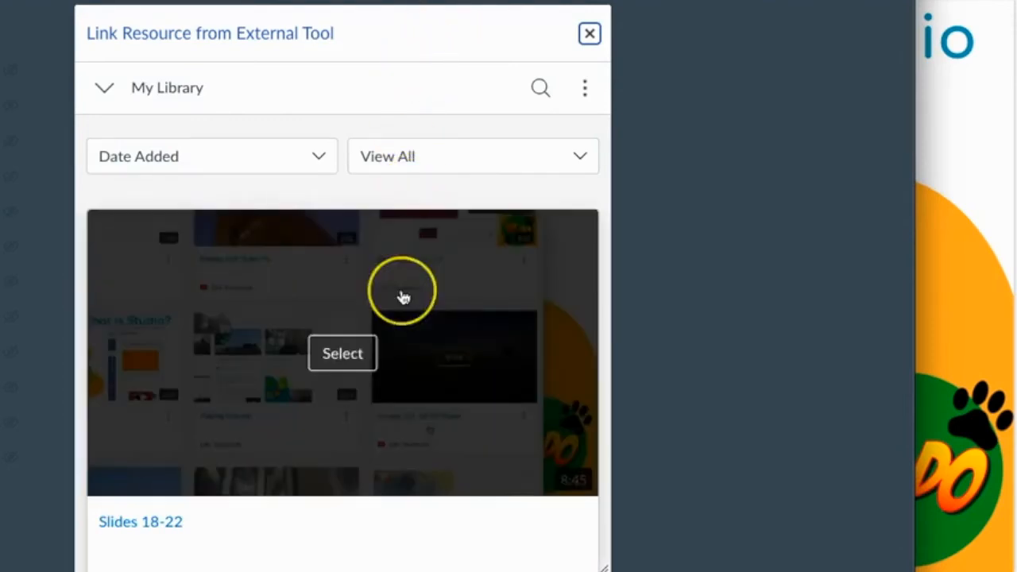
- Select the Energy 101: Wind Power video from My Library as the assignment's linked resource
scroll(403, 296, down, 2)
scroll(402, 296, down, 1)
scroll(403, 297, down, 9)
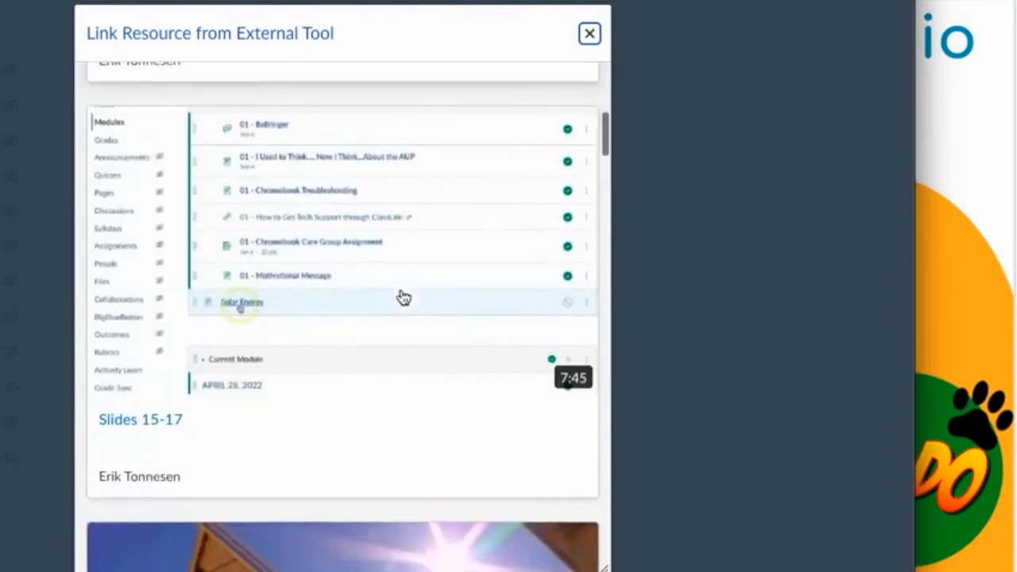
scroll(404, 297, down, 10)
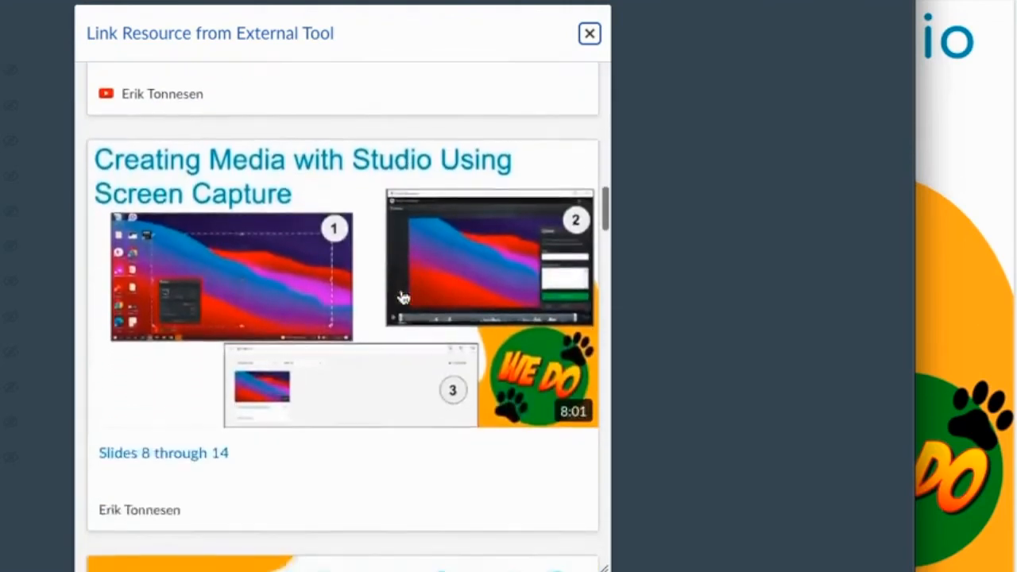
scroll(404, 298, down, 5)
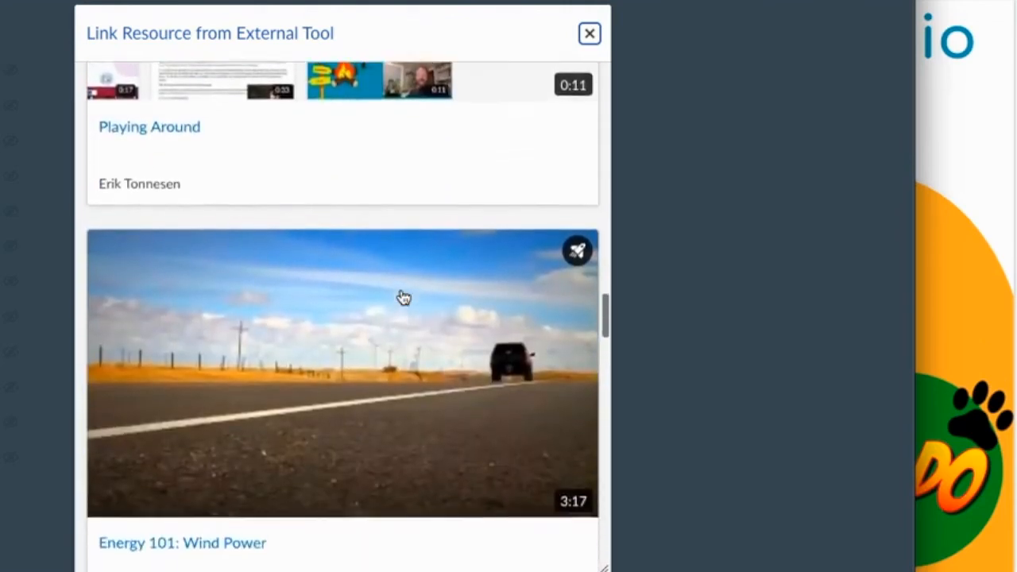
mouse_move(296, 307)
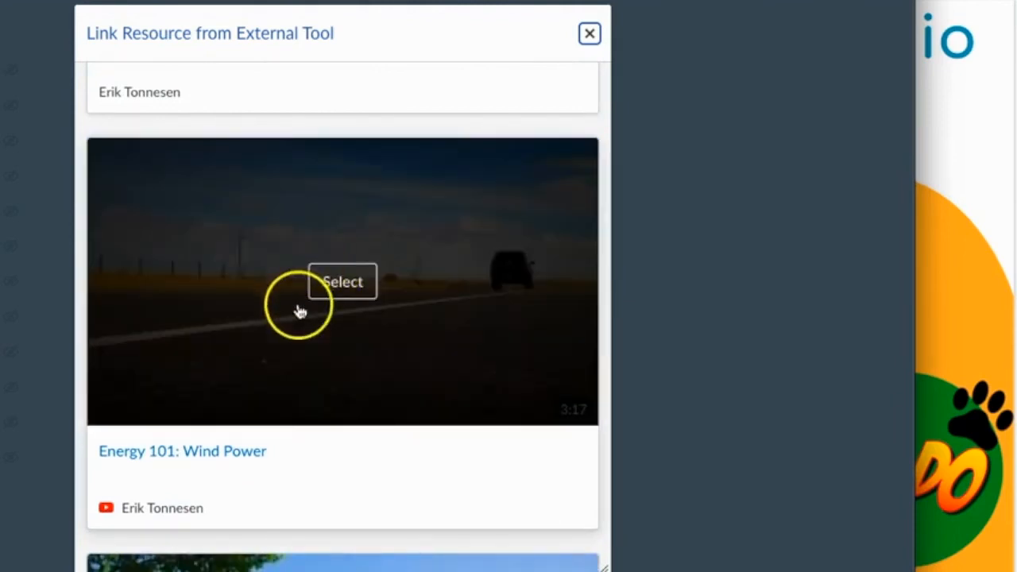
click(352, 283)
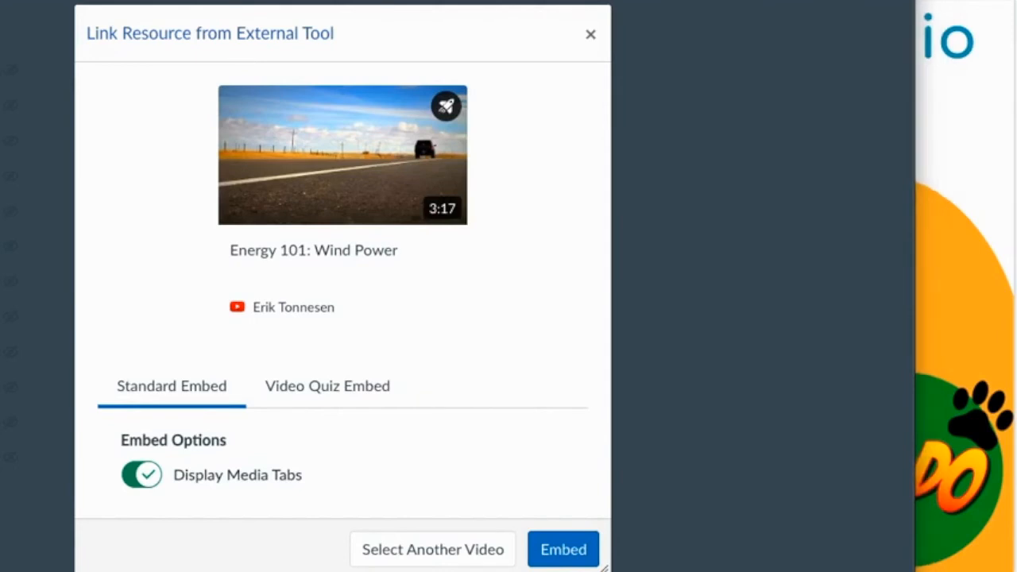
- Embed the video as a video quiz using Video Quiz Example and confirm Canvas Studio as the external tool
click(356, 395)
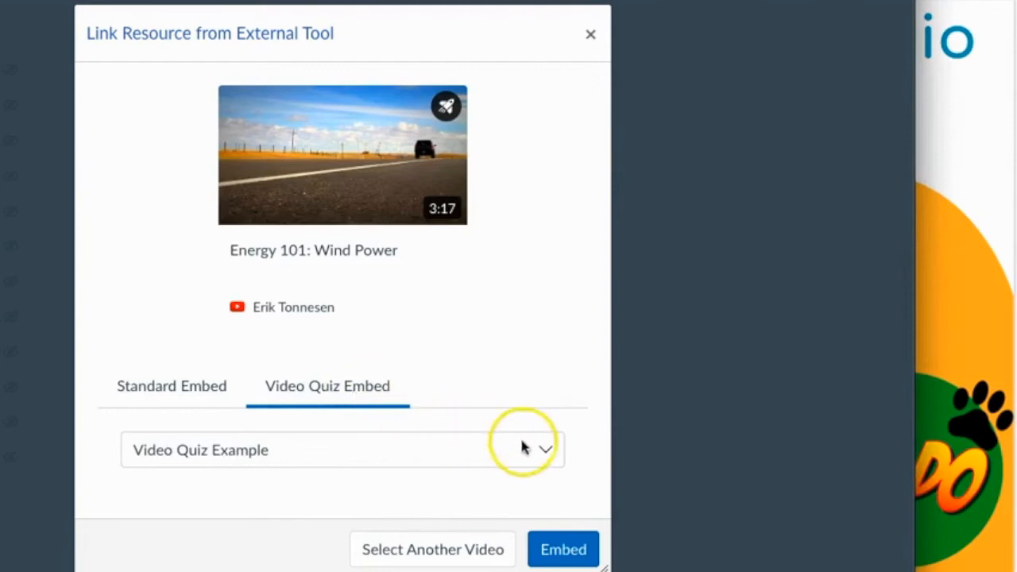
click(548, 451)
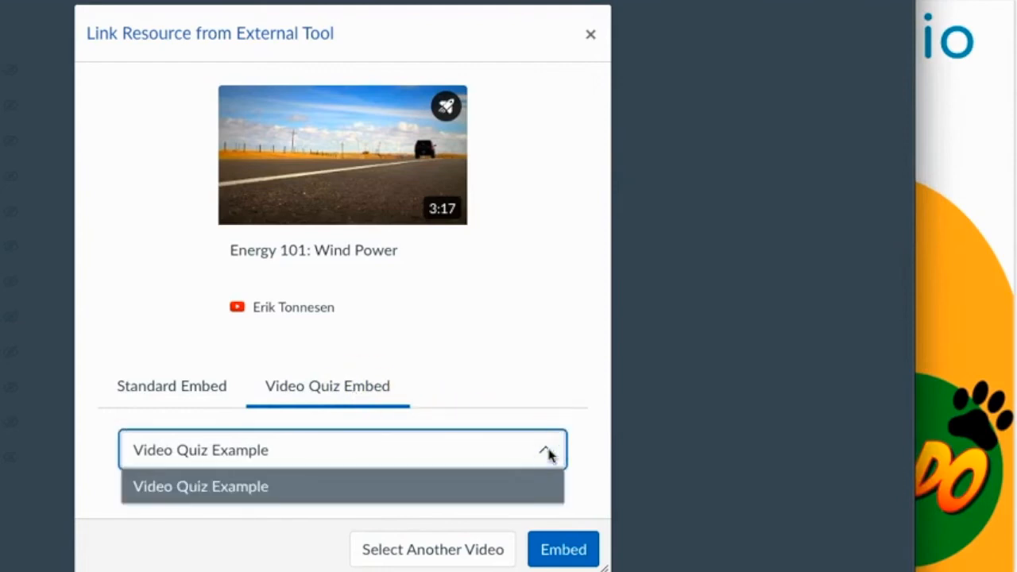
click(591, 419)
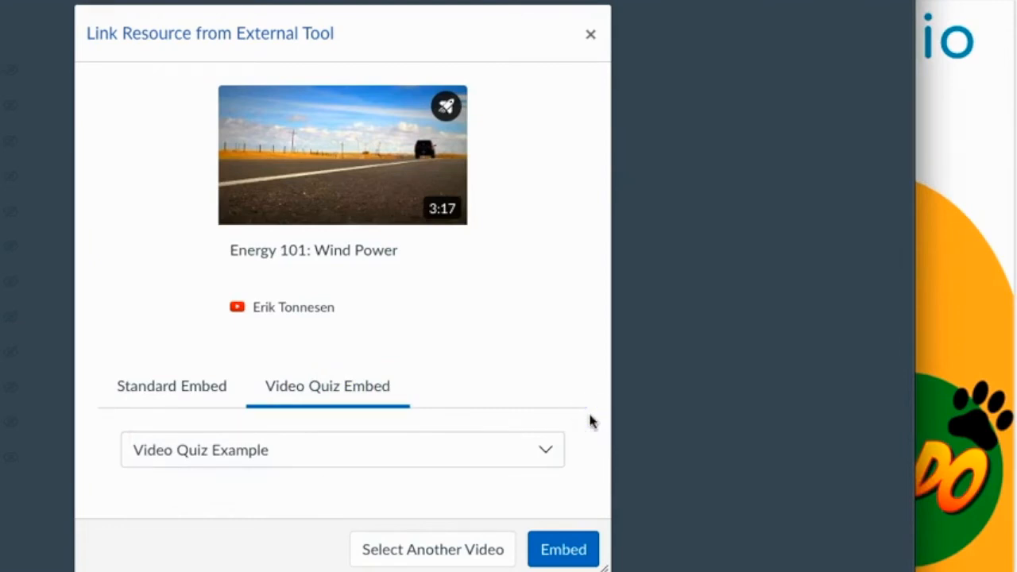
scroll(590, 403, down, 2)
scroll(591, 404, down, 1)
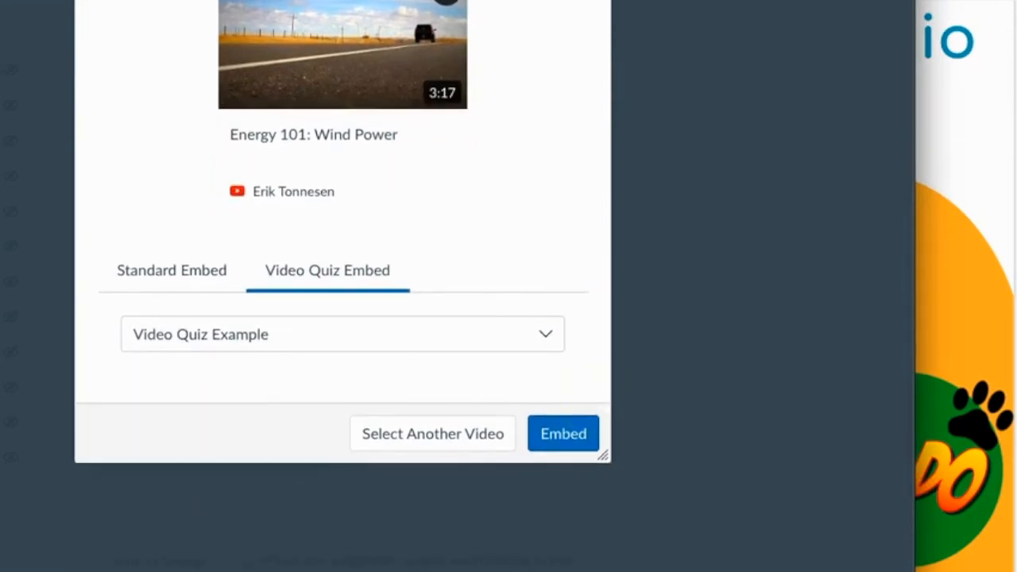
click(564, 434)
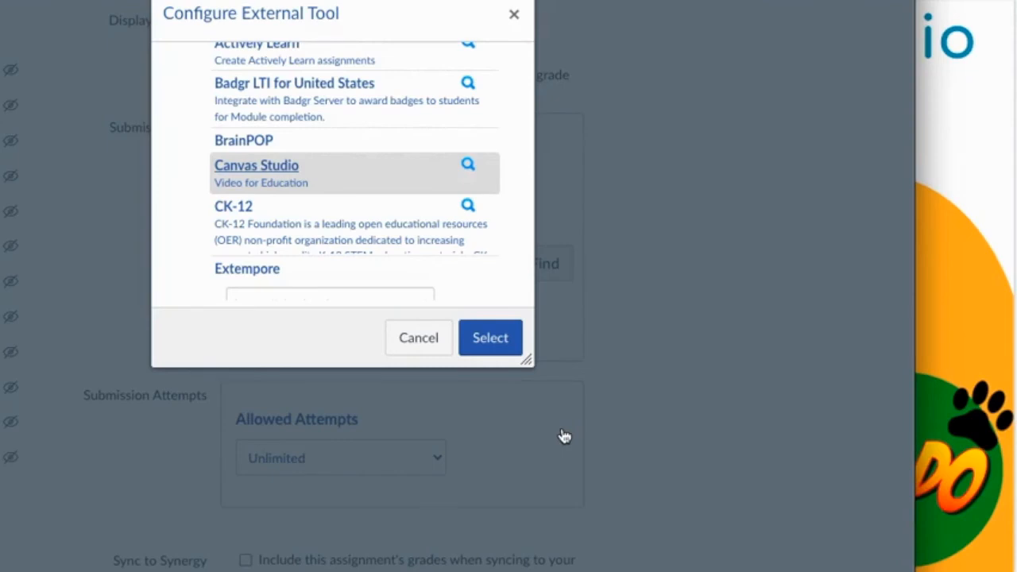
click(492, 340)
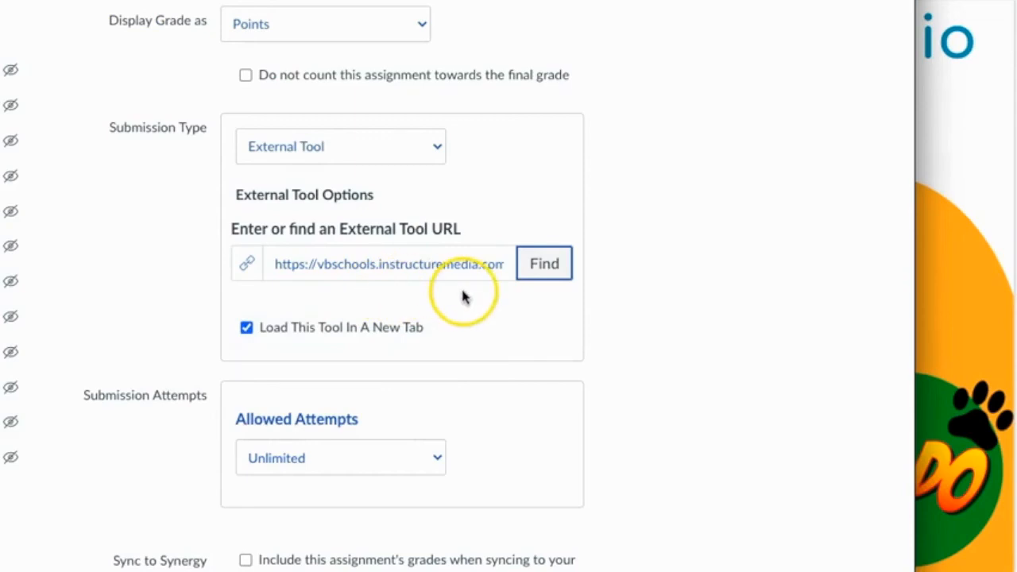
- Set the assignment's allowed attempts to Limited with 1 attempt
scroll(523, 385, down, 2)
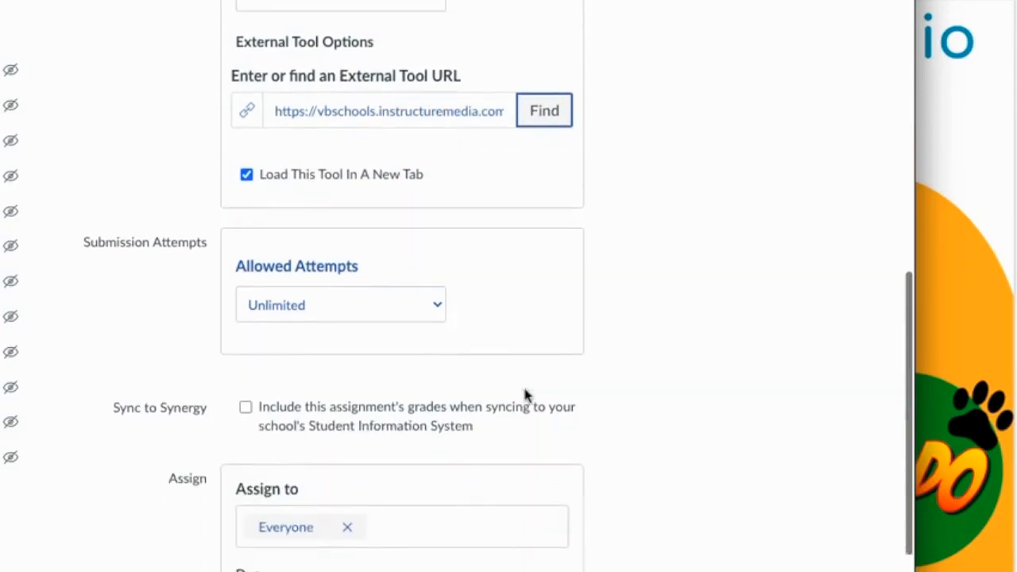
click(437, 312)
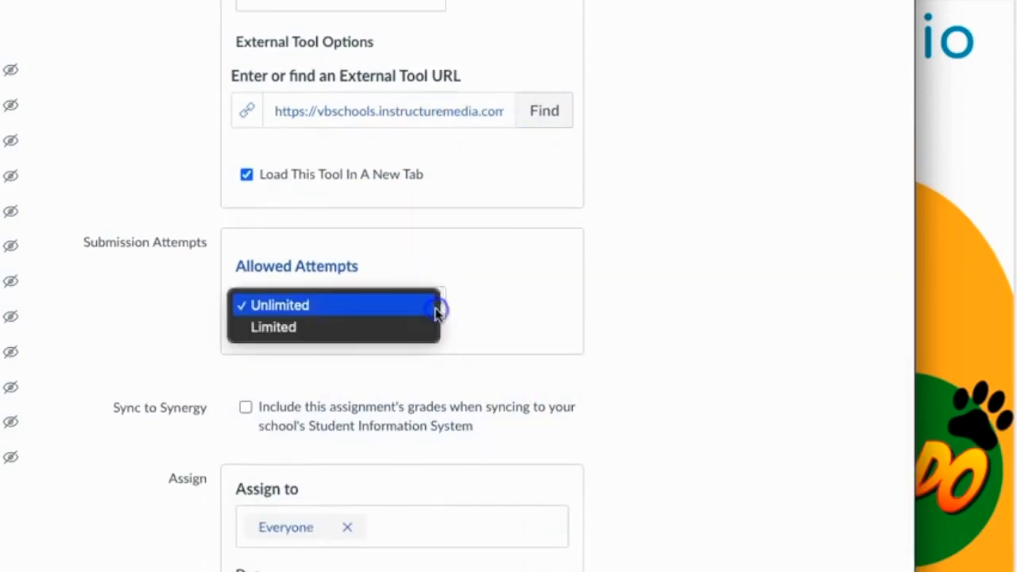
click(396, 325)
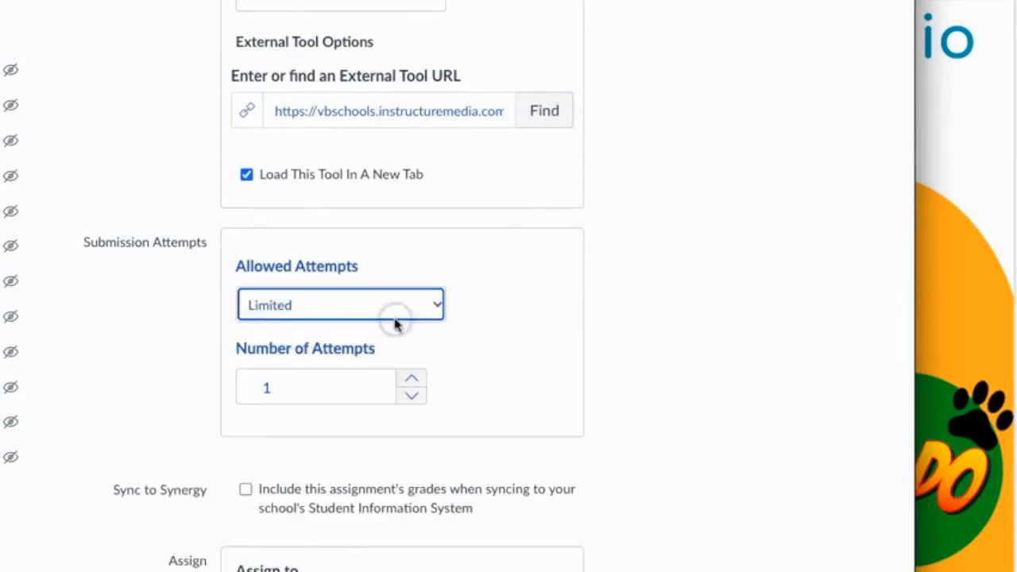
- Set the assignment's due date to Aug 11, 2022, 11:59 PM for everyone and save the assignment
scroll(397, 326, down, 1)
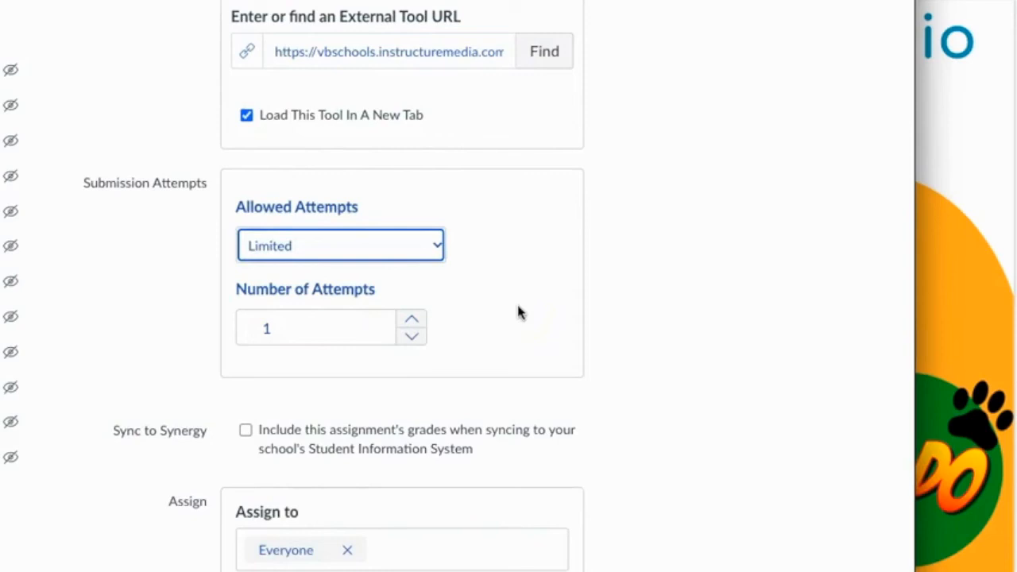
scroll(518, 312, down, 1)
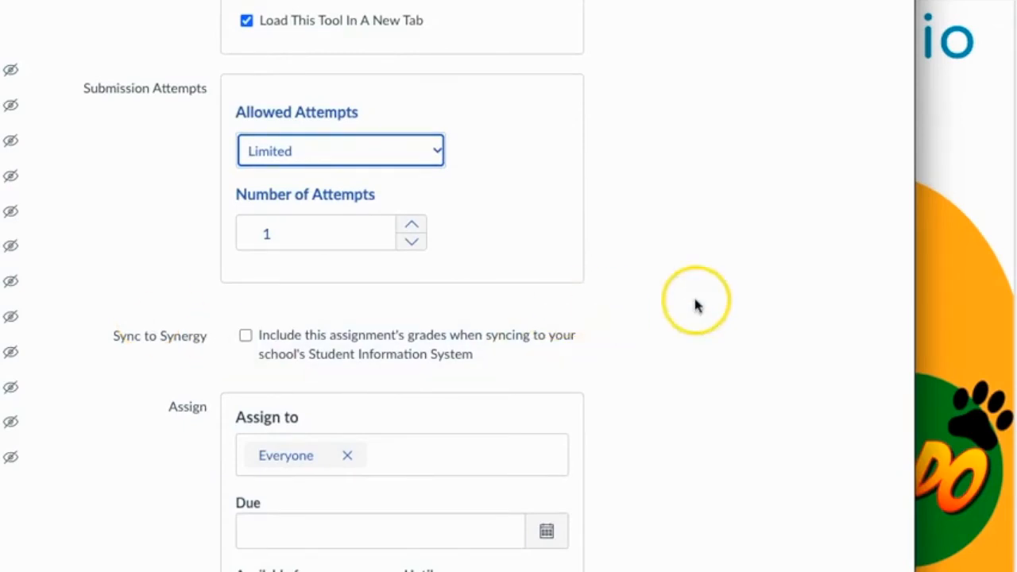
scroll(696, 306, down, 1)
scroll(696, 306, down, 1)
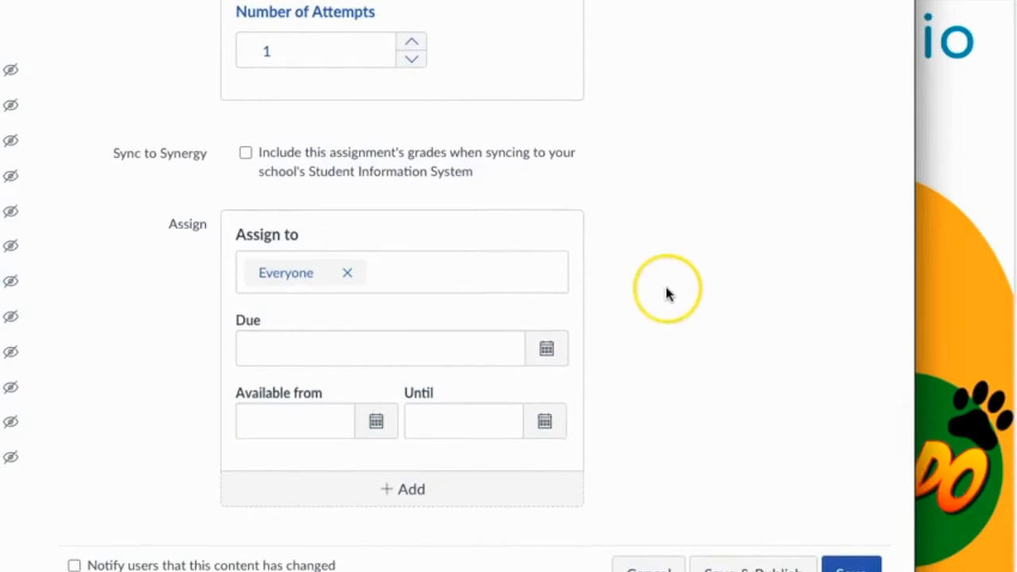
click(548, 350)
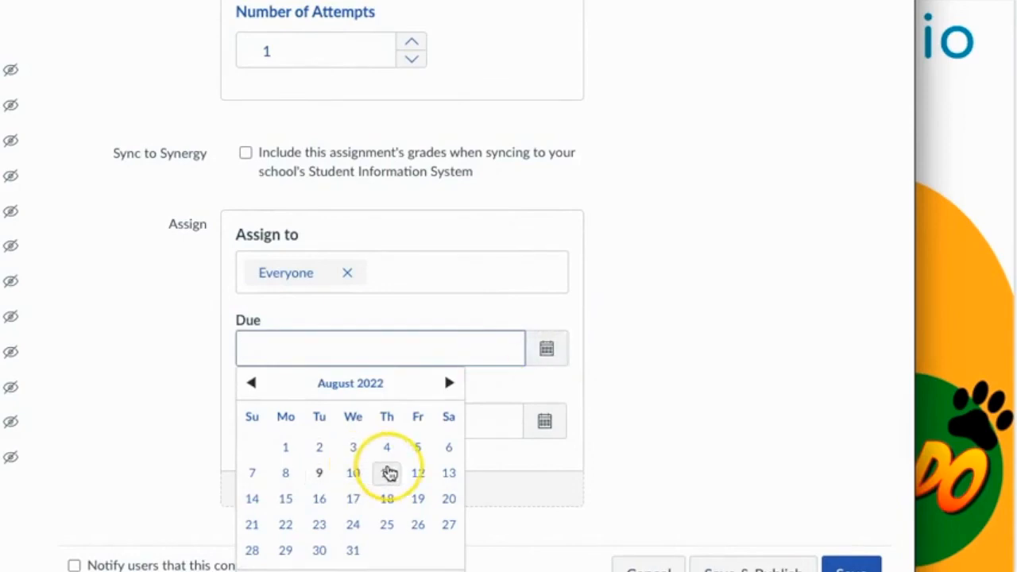
click(390, 473)
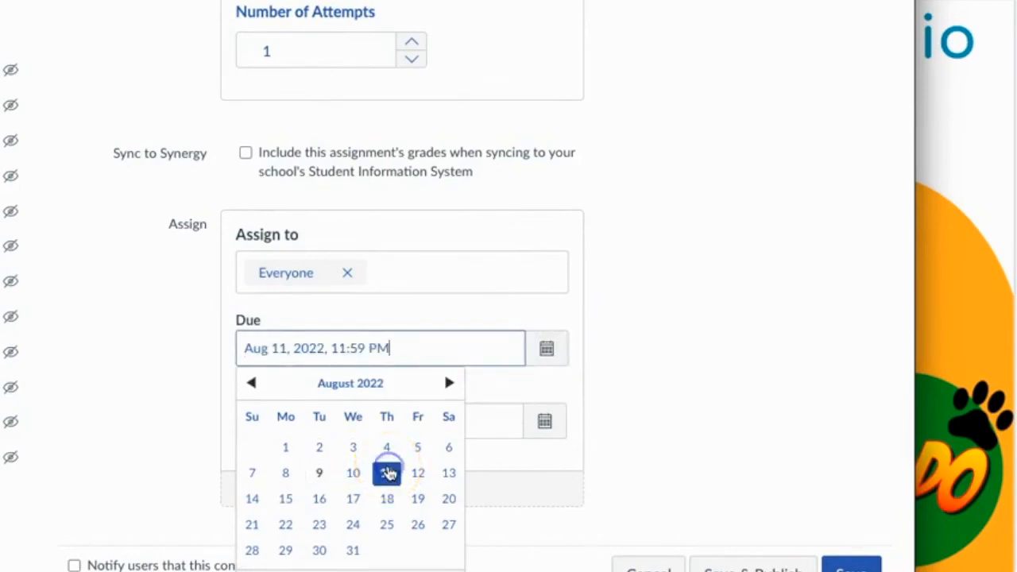
click(634, 326)
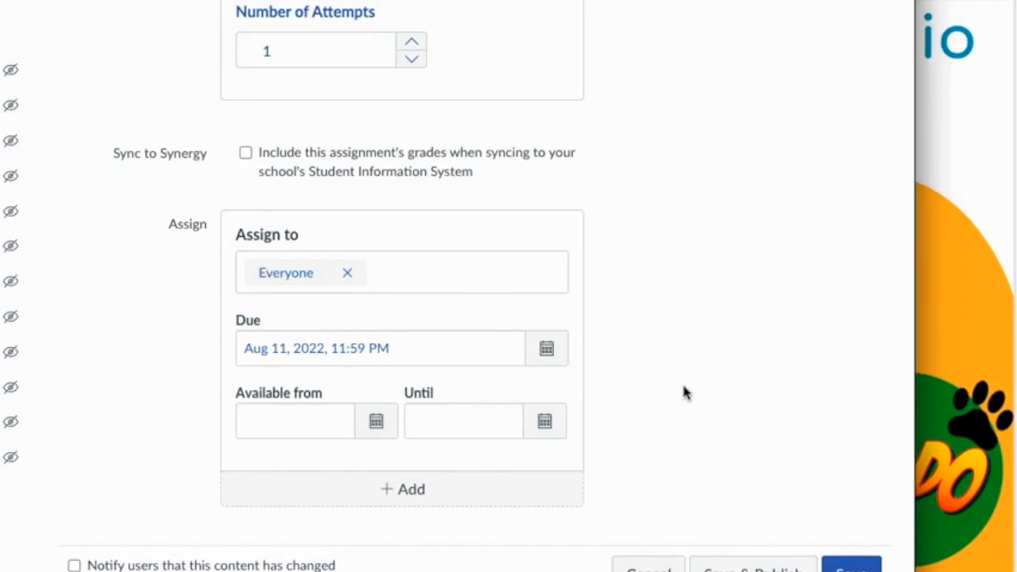
click(715, 262)
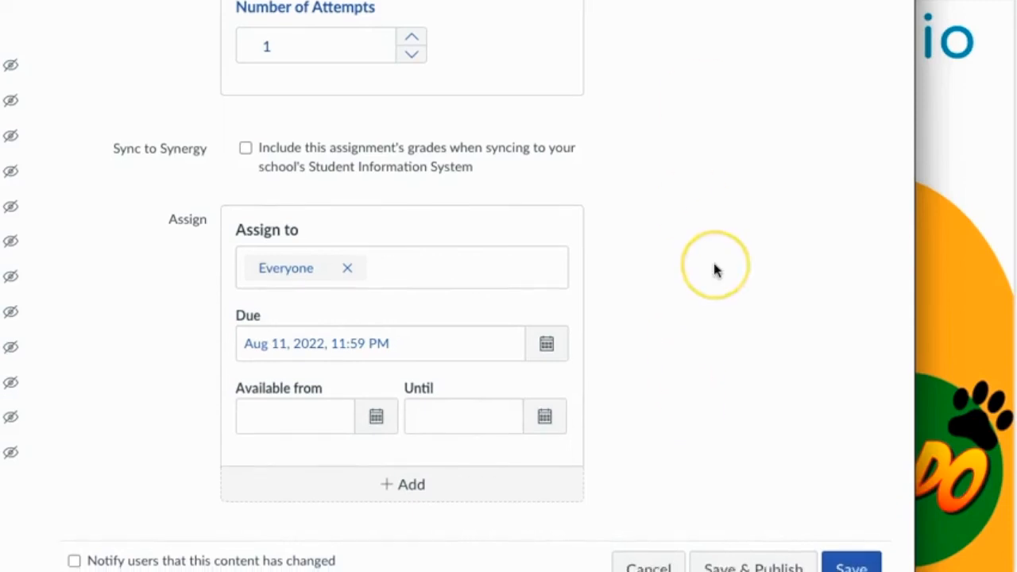
click(800, 427)
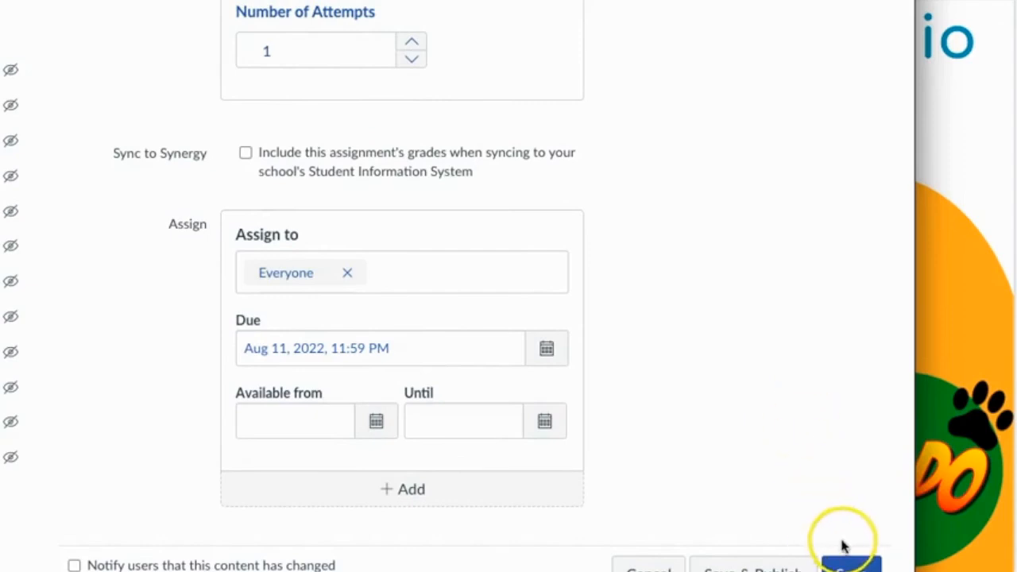
click(846, 566)
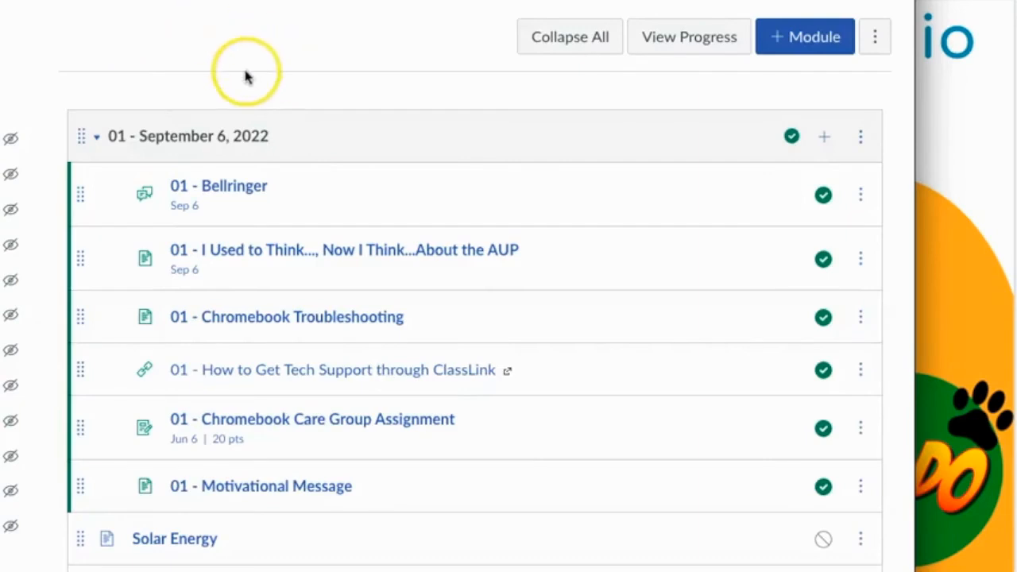
- Publish the Wind Power Video Quiz assignment in the 01 - September 6, 2022 module
scroll(233, 87, down, 1)
scroll(234, 86, down, 1)
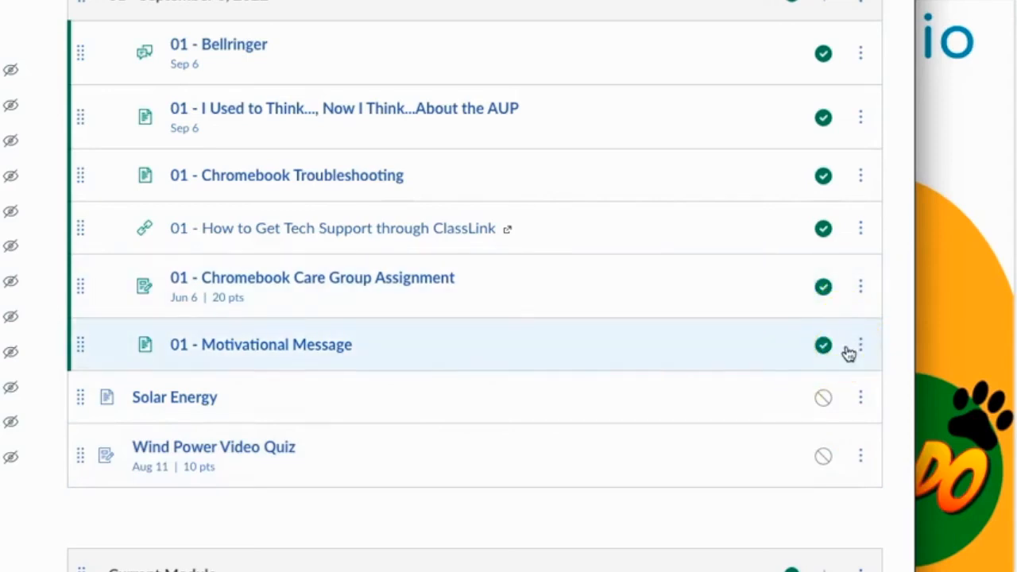
click(823, 456)
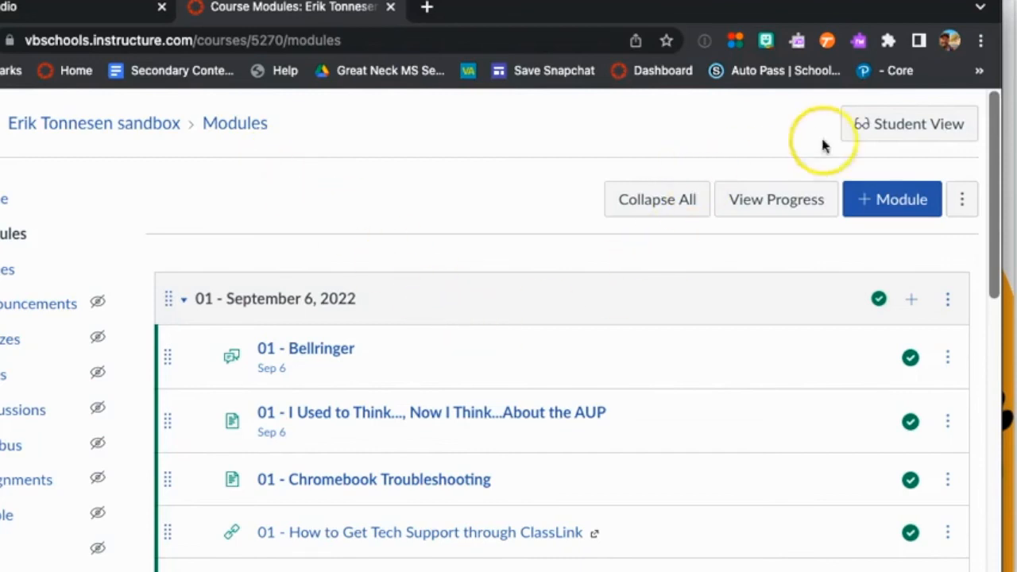
- Enter Student View, open the Wind Power Video Quiz assignment and load the quiz in a new window
click(899, 127)
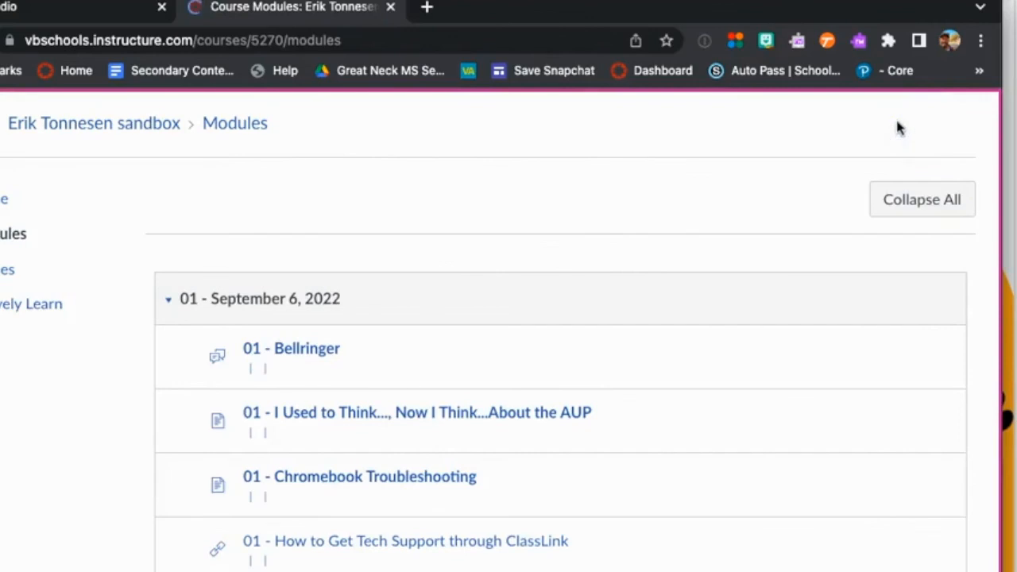
scroll(600, 313, down, 5)
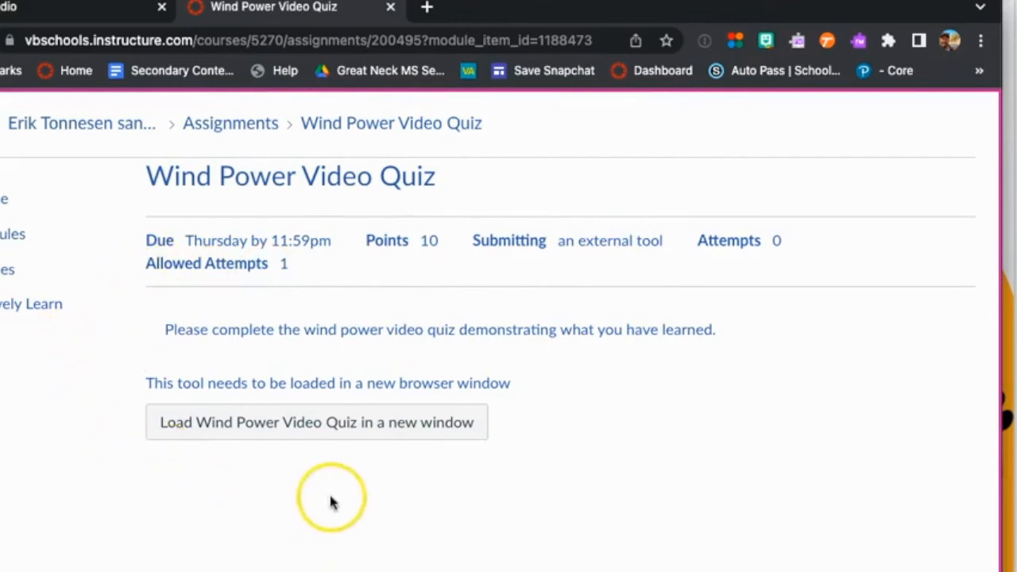
click(301, 429)
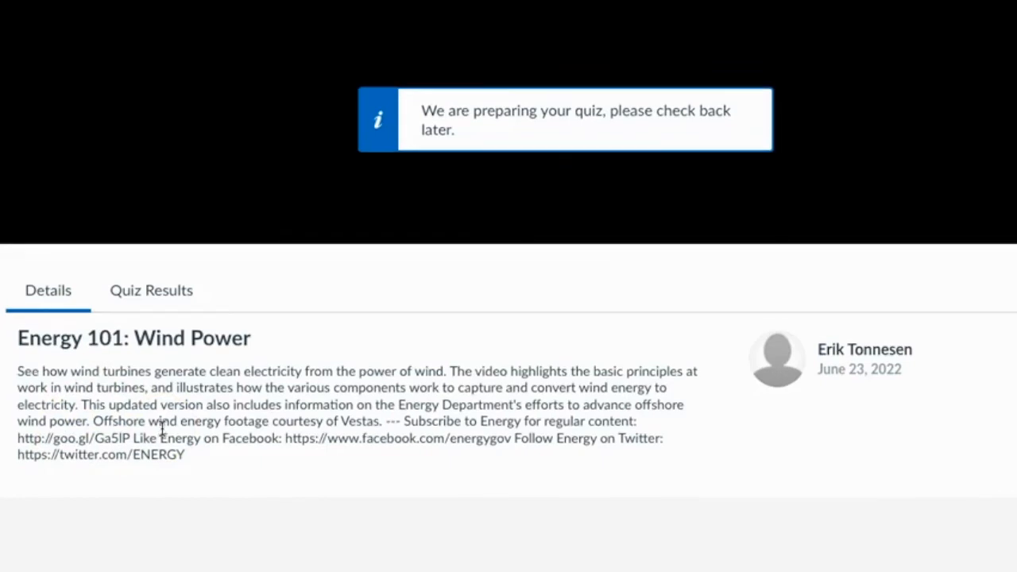
click(112, 399)
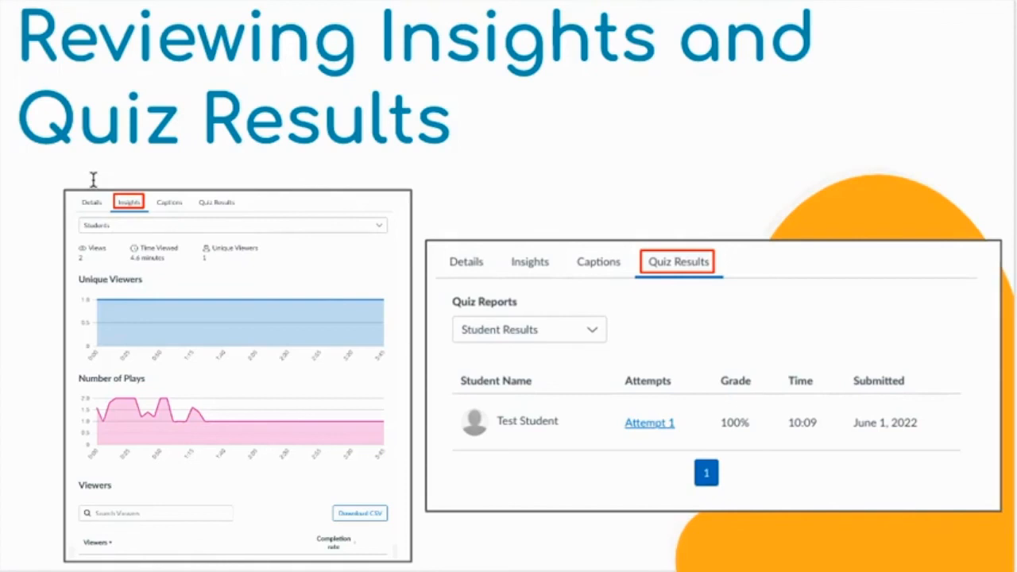
key(Right)
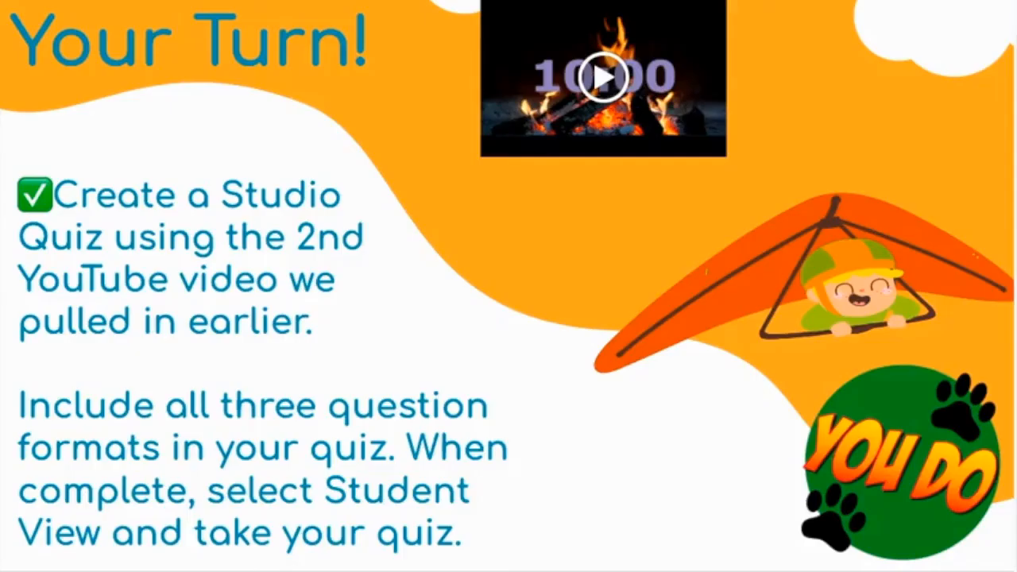